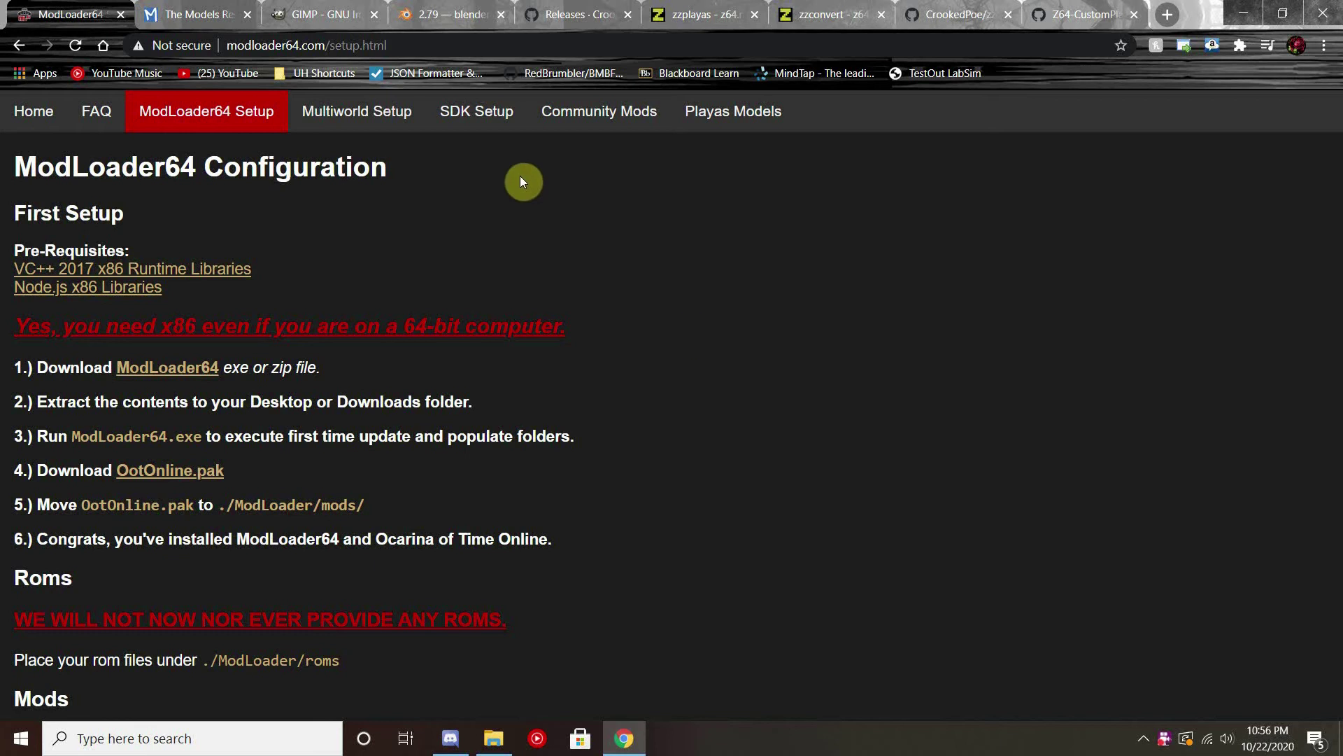
Step: View the ModLoader64 SDK setup page, and open the model-dev channel of the ModLoader64 server in Discord
left_click(501, 124)
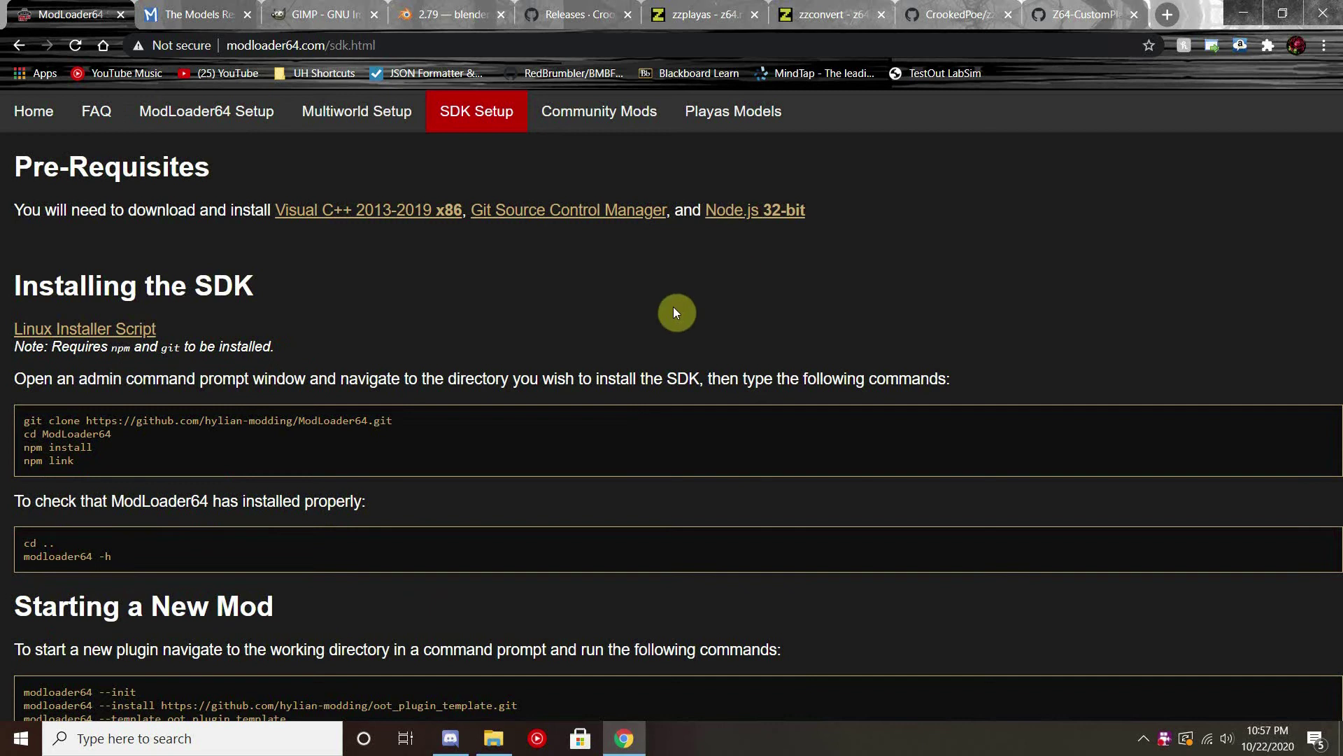
left_click(451, 738)
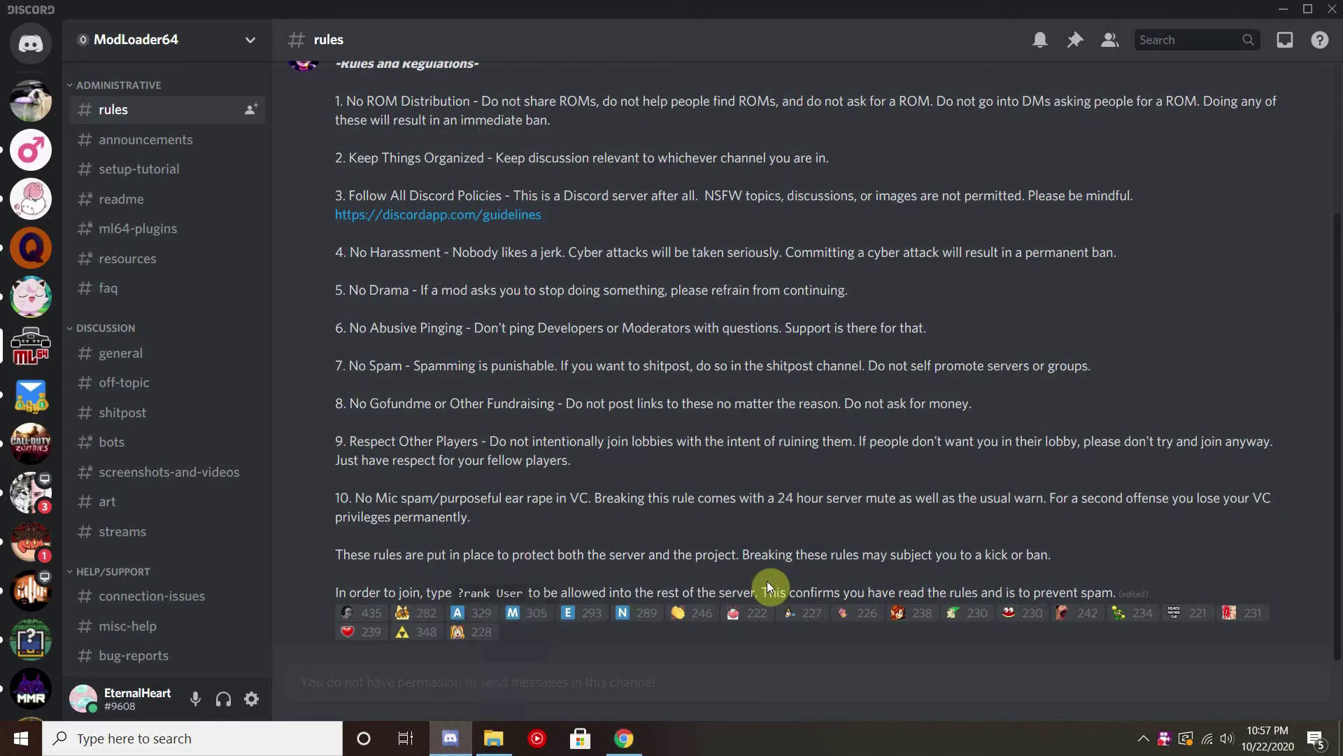
scroll(219, 386, "down", 4)
scroll(218, 391, "down", 4)
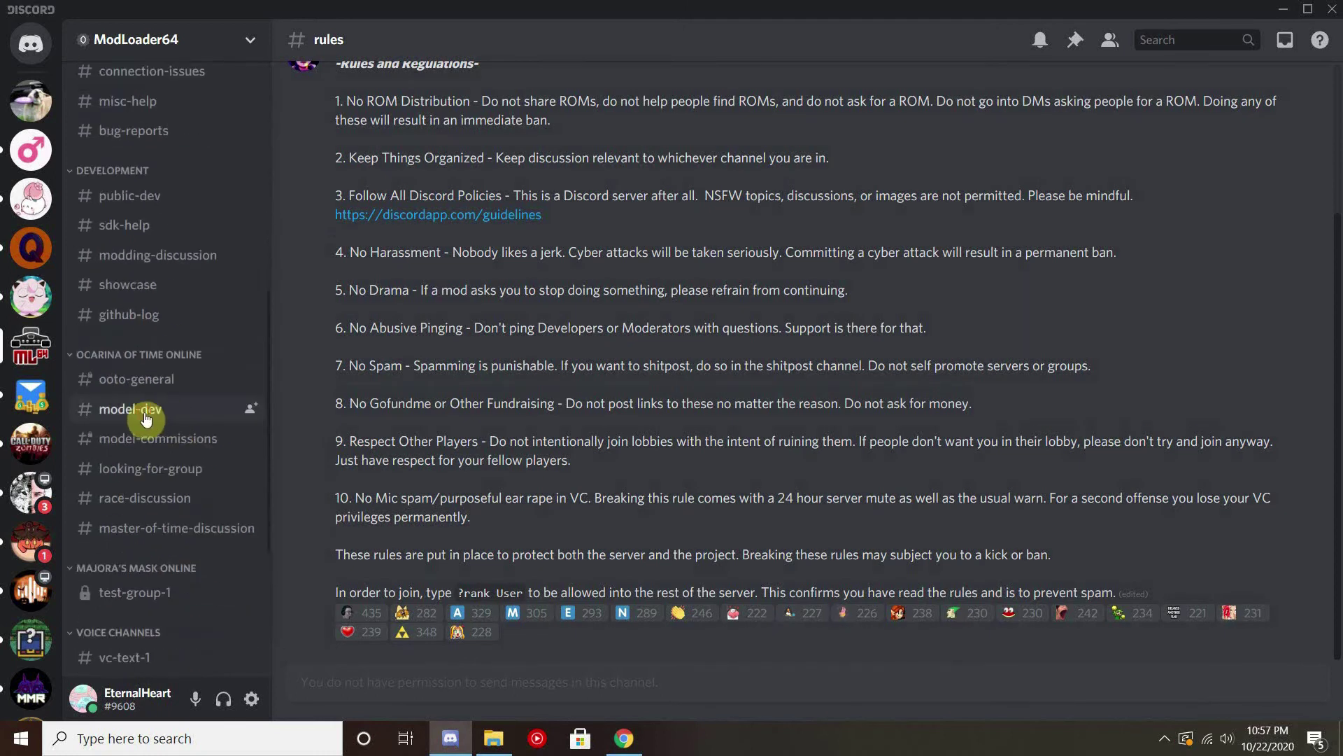
left_click(173, 408)
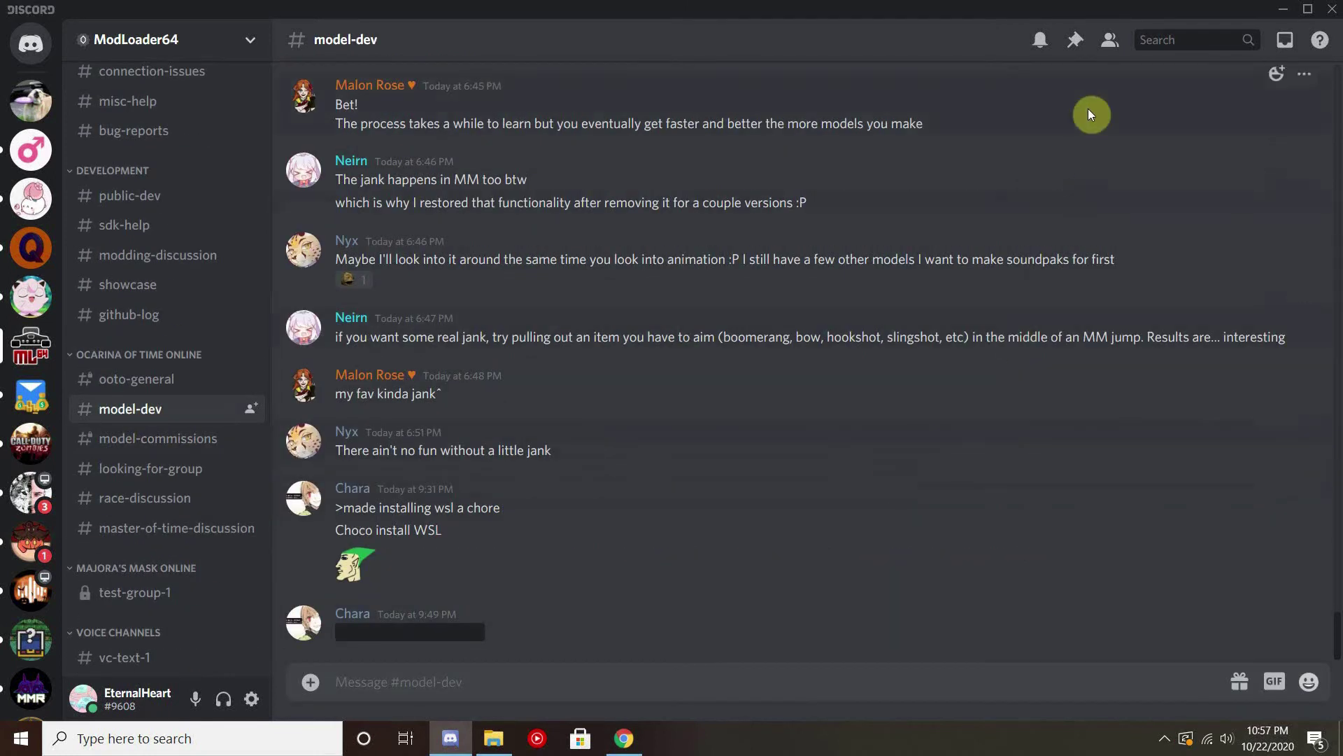
Step: Look through the pinned messages of the model-dev channel and return to the browser
left_click(1077, 40)
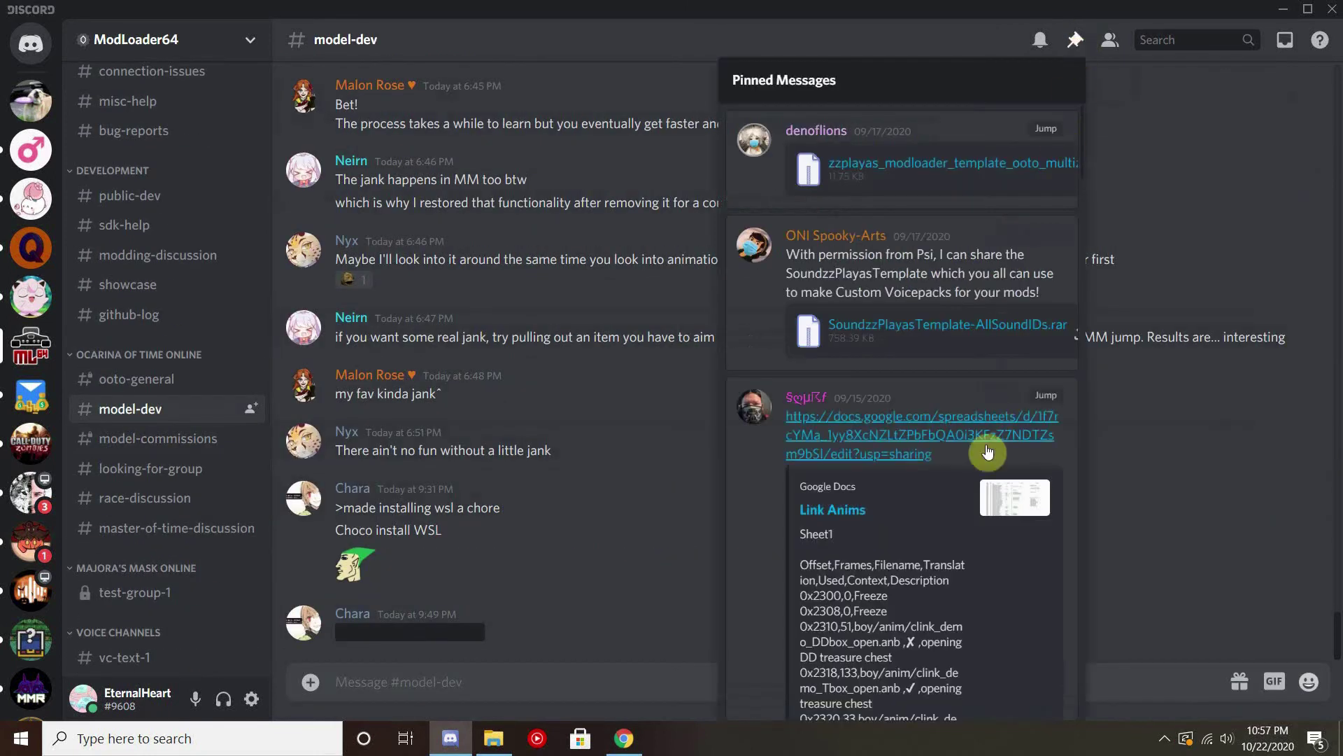
scroll(988, 448, "down", 15)
scroll(987, 483, "down", 5)
left_click(1204, 425)
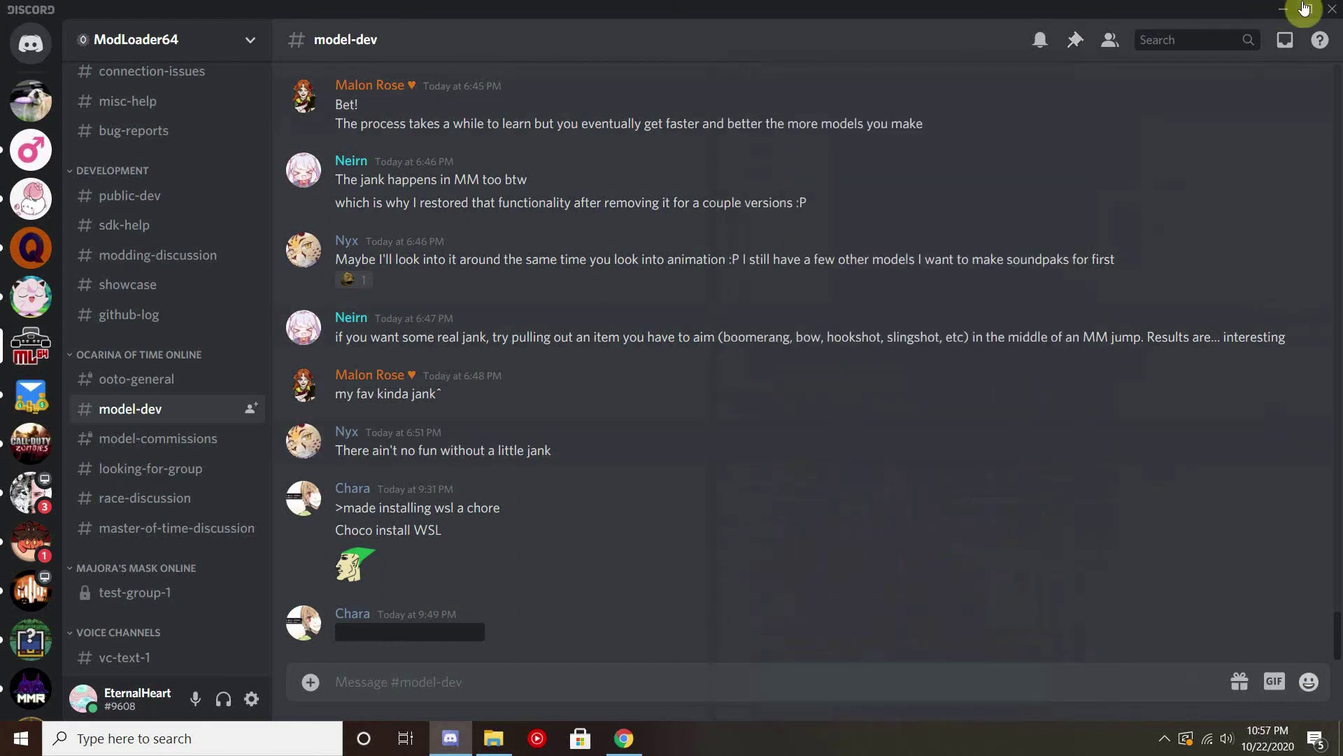
left_click(1290, 16)
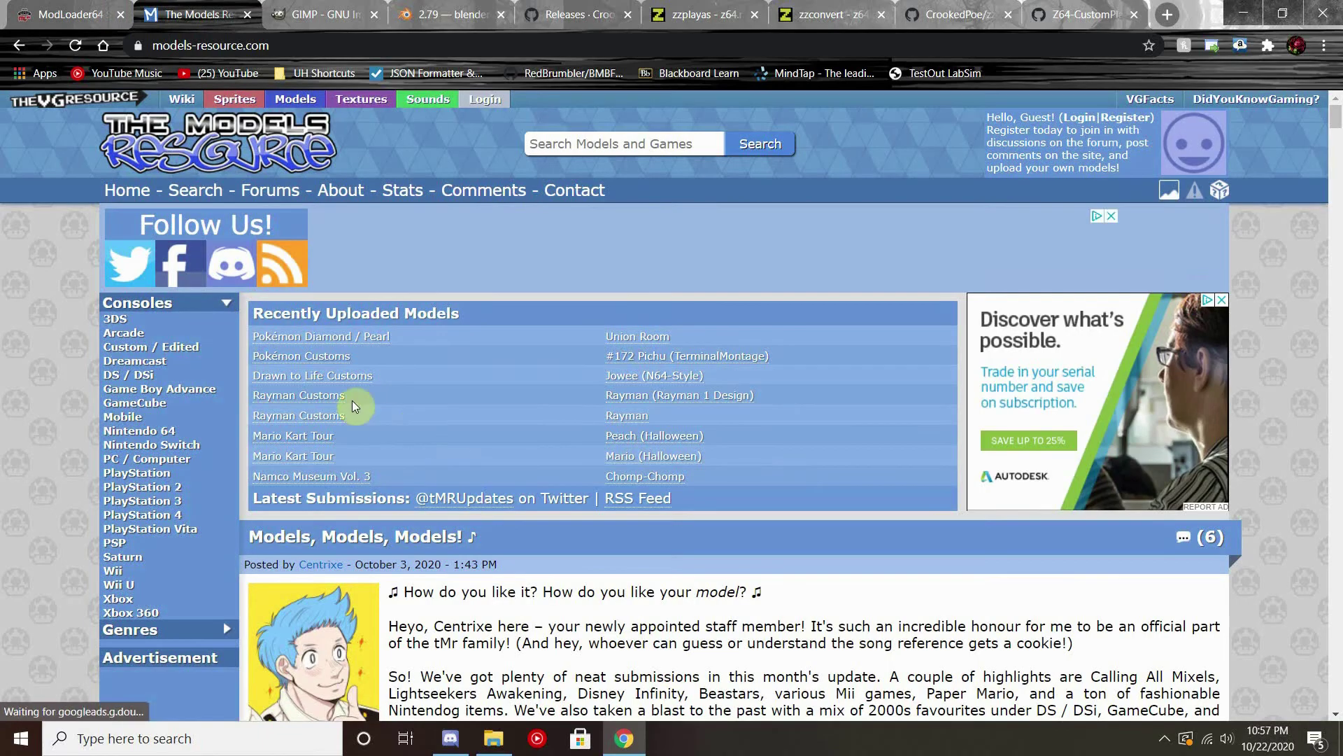
Step: Close the ModLoader64 page and list the PC / Computer games starting with M on The Models Resource
left_click(120, 14)
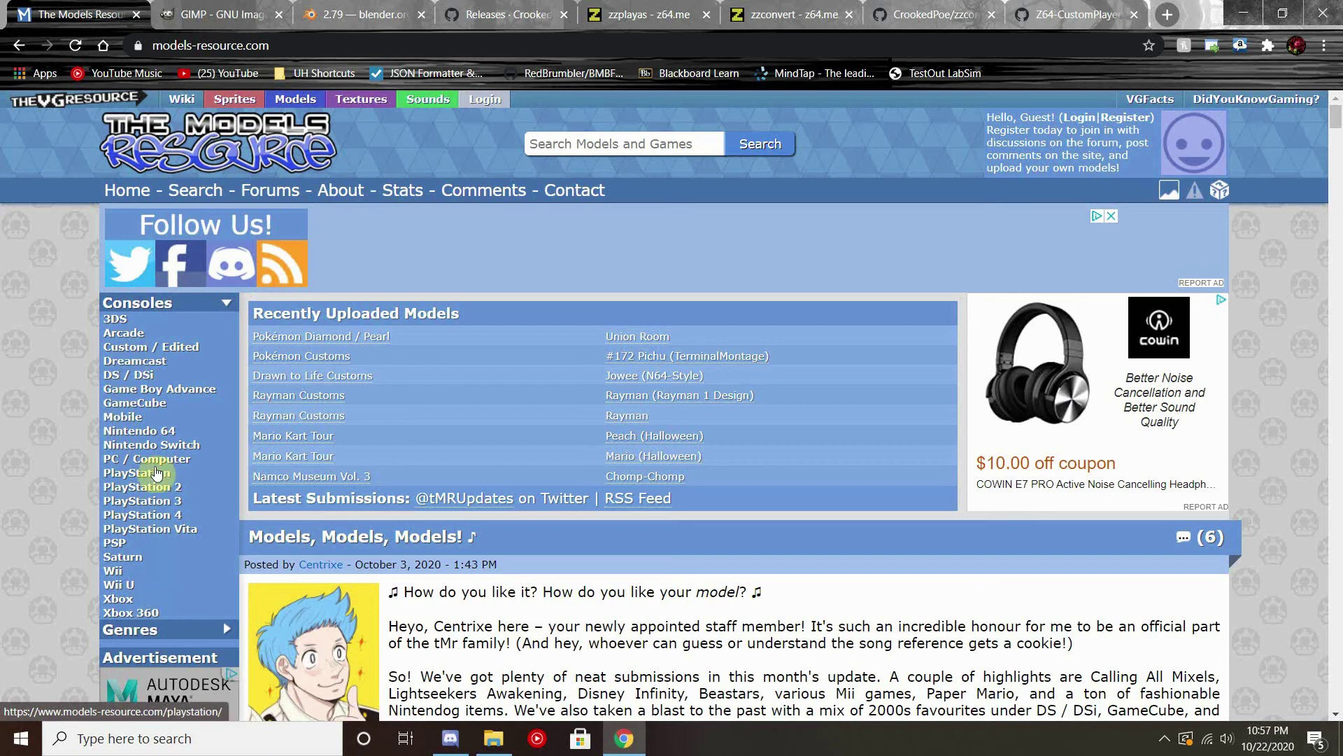
left_click(159, 462)
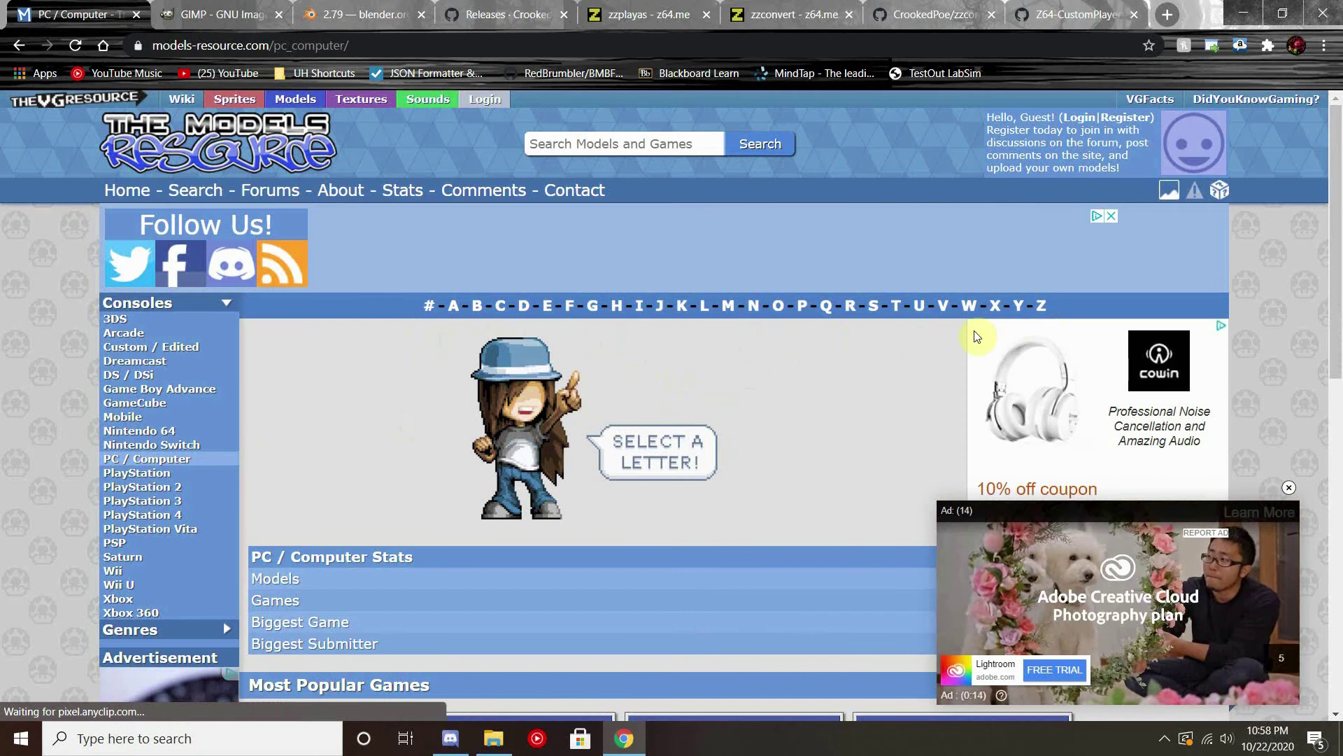
left_click(618, 314)
left_click(728, 306)
Step: Close the floating video ad and open the Megadimension Neptunia VII game from the list
scroll(729, 360, "down", 5)
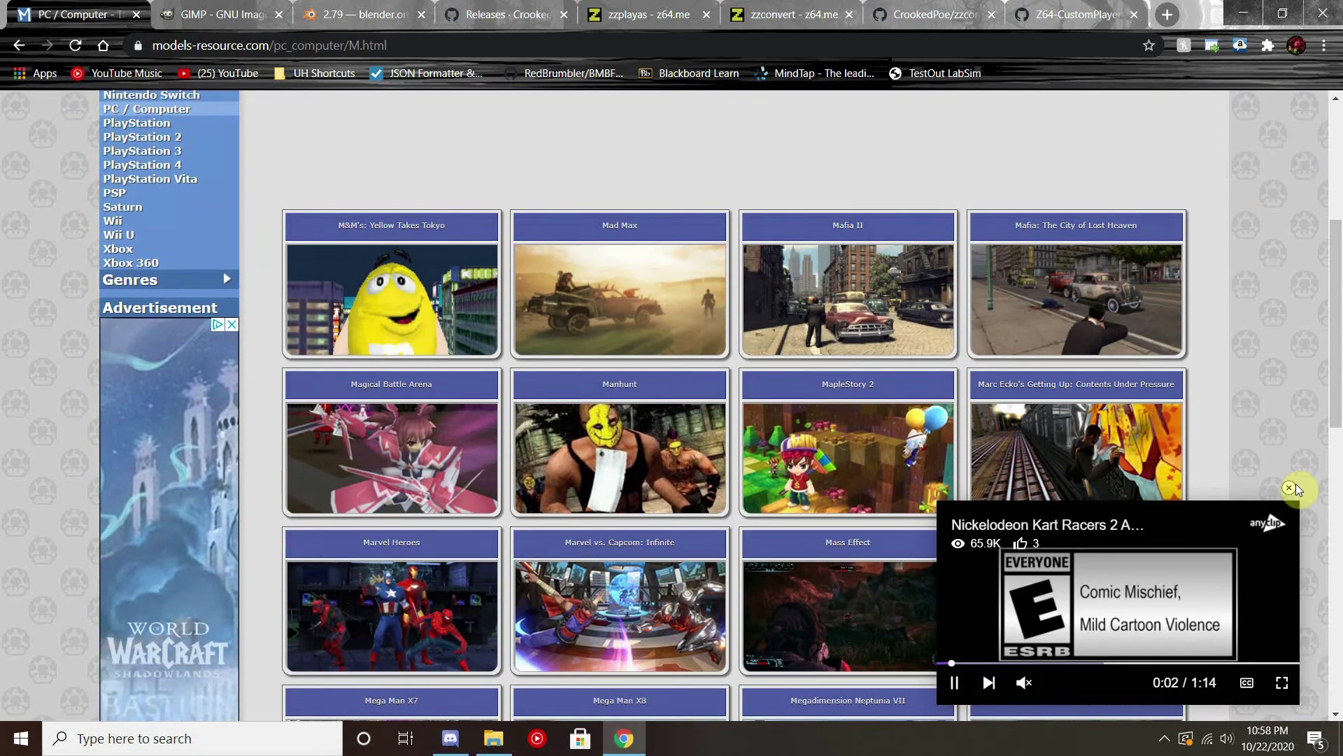
left_click(1288, 487)
scroll(1250, 497, "down", 5)
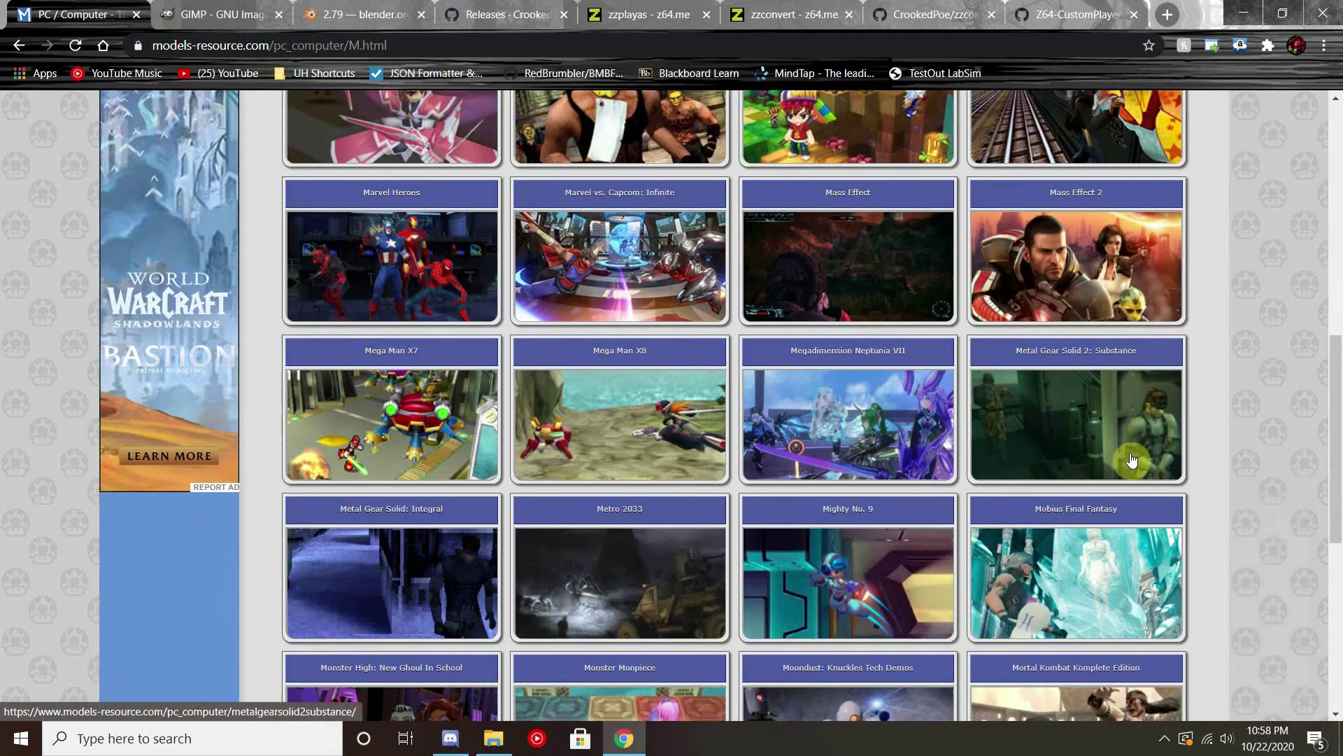
left_click(932, 372)
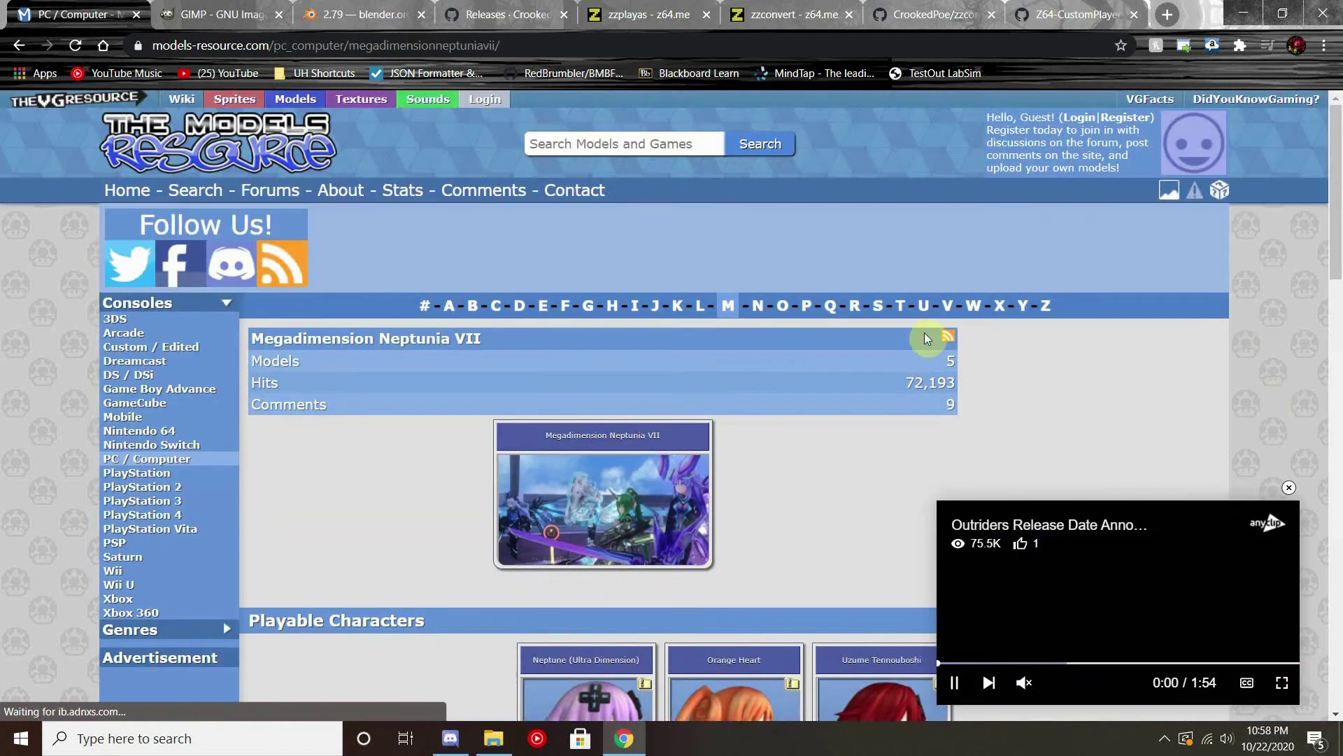
Step: Download the zip archive of the Neptune (Ultra Dimension) model and close its page
scroll(925, 346, "down", 4)
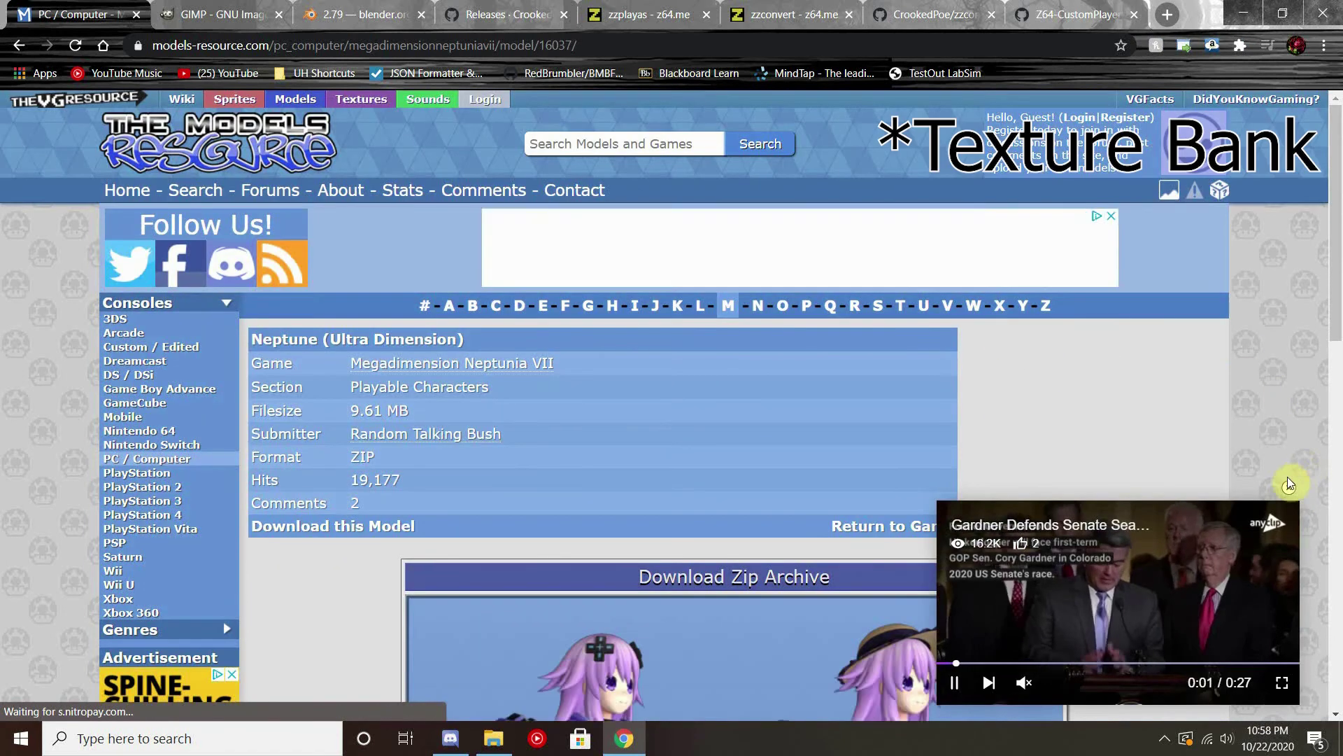
left_click(1289, 486)
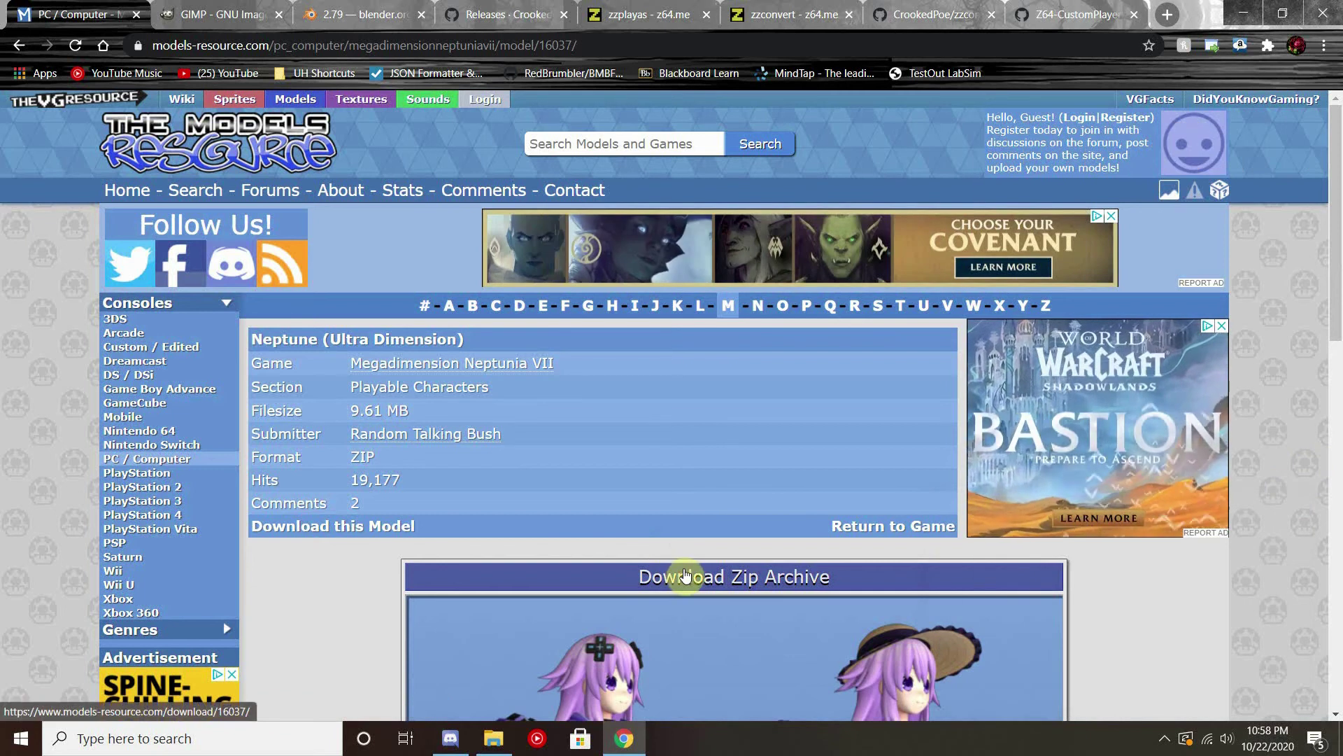
left_click(684, 575)
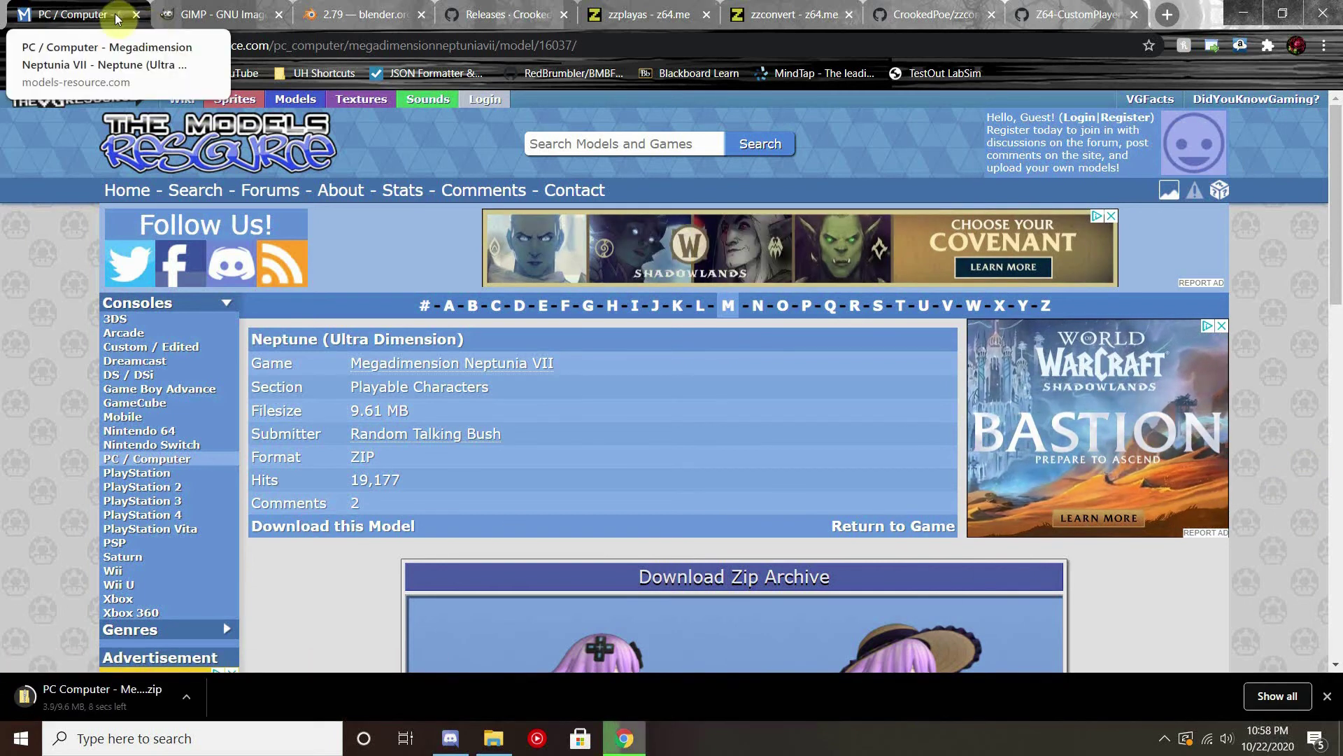
left_click(135, 14)
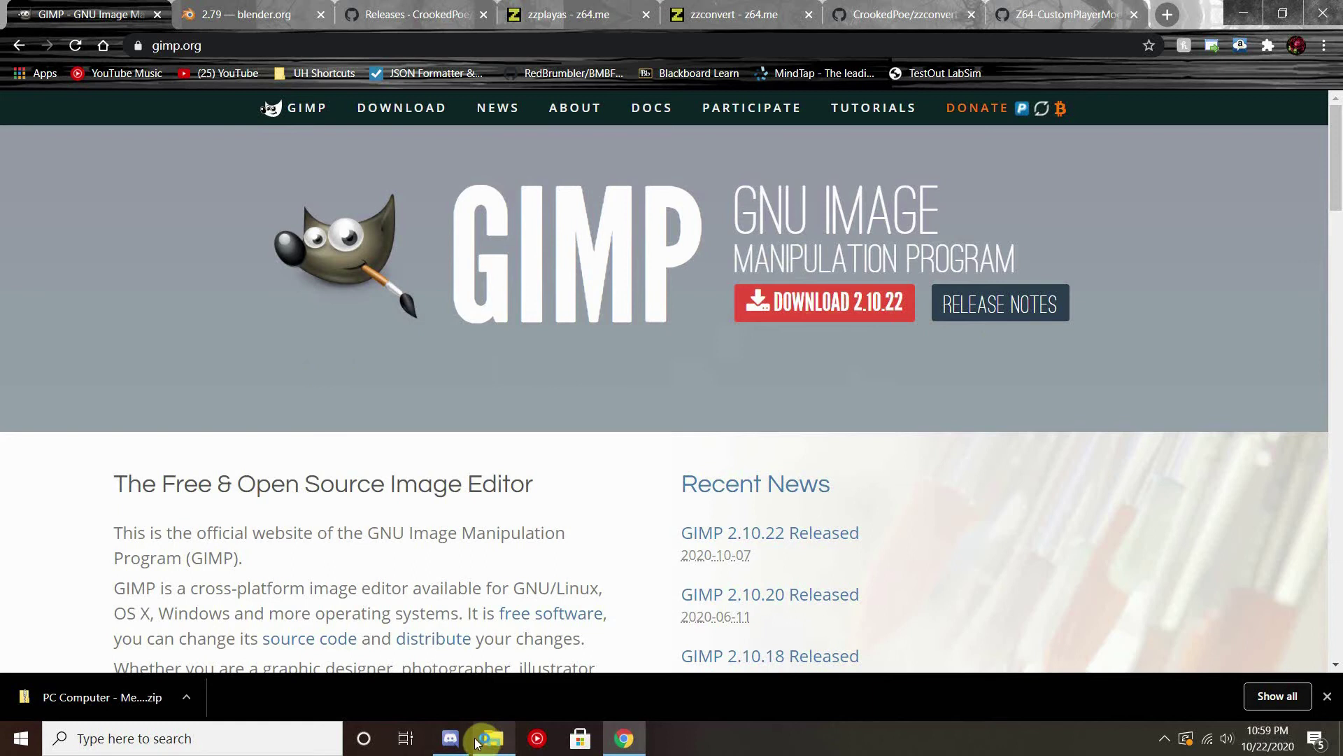
left_click(451, 738)
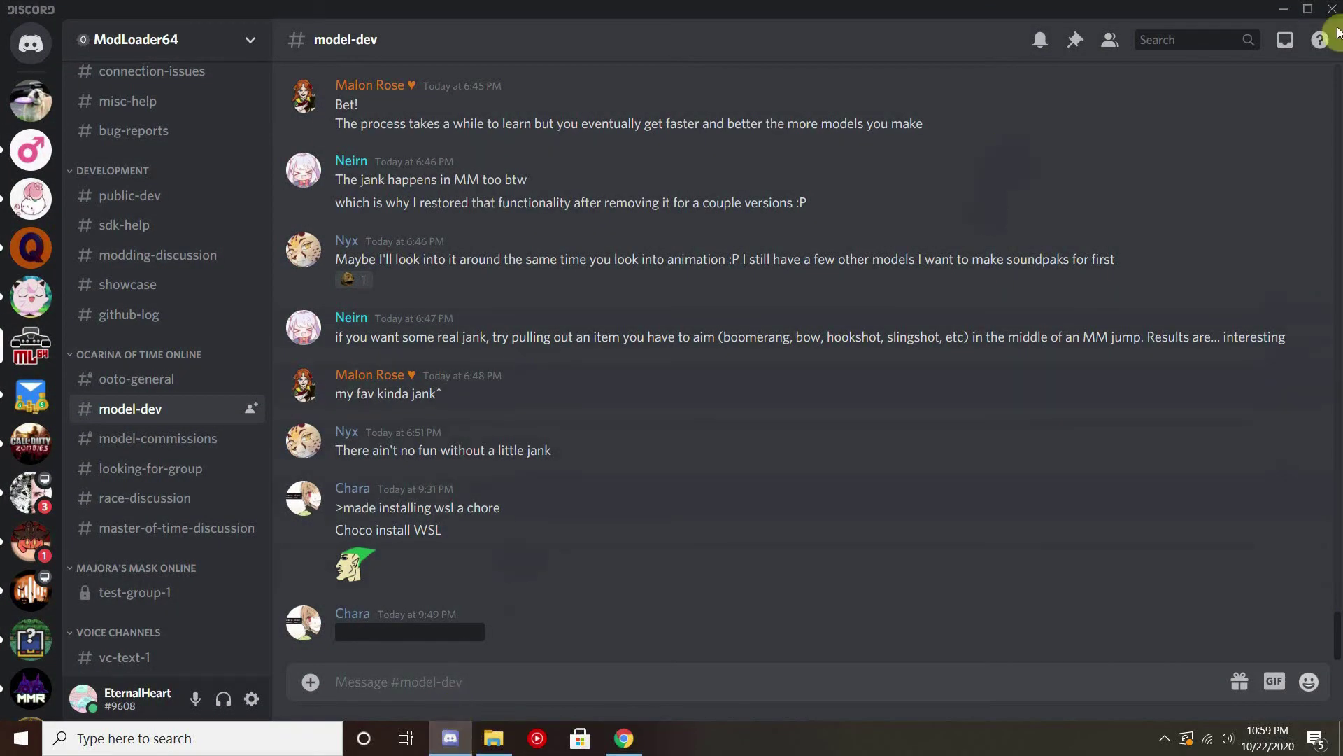
left_click(1331, 8)
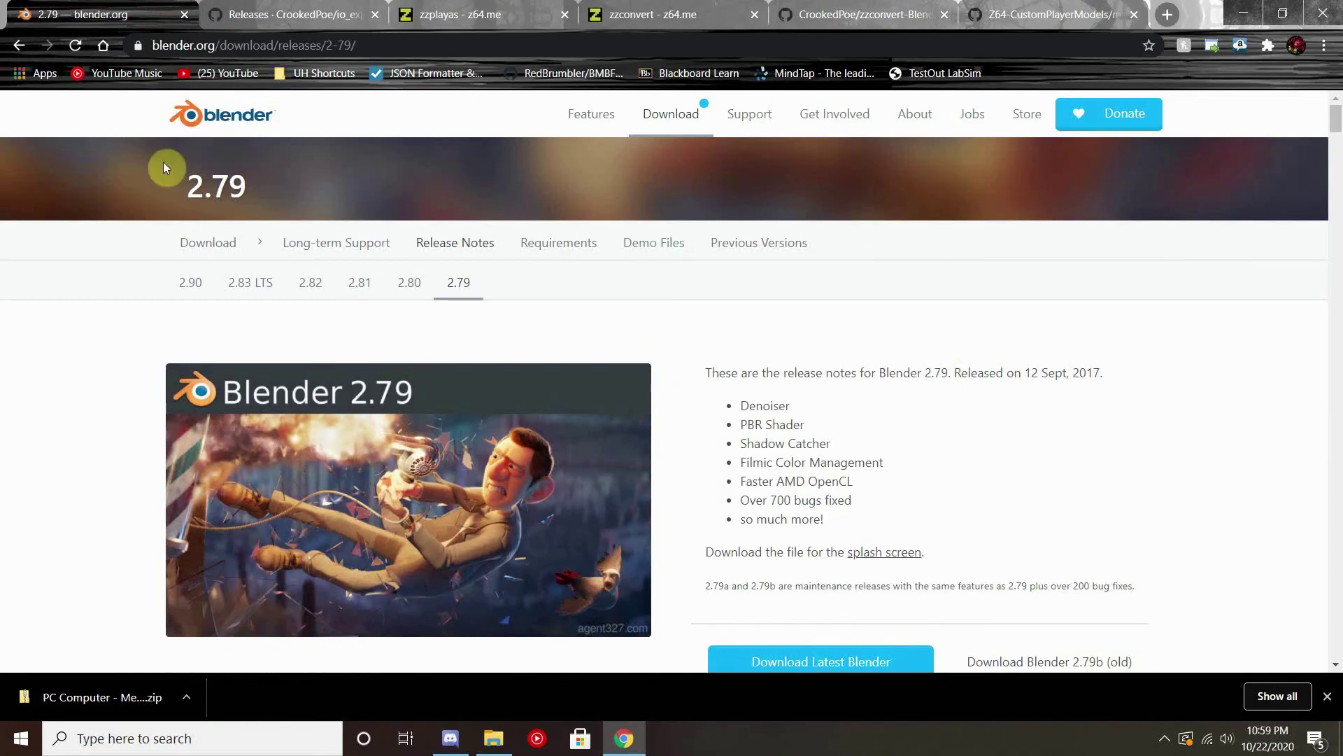
Step: Download the blender-2.79-windows64.msi installer from the Blender 2.79 release archive and close the page
left_click(1008, 378)
scroll(1007, 381, "down", 3)
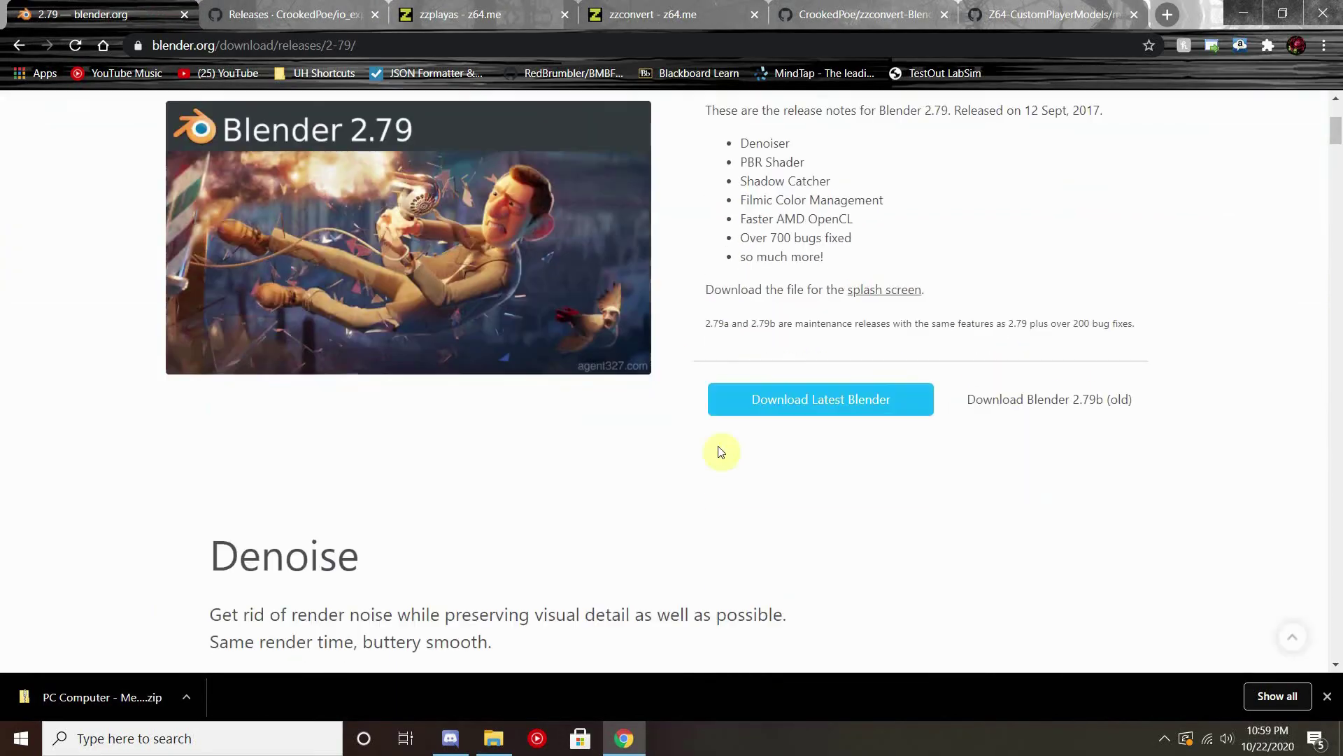
left_click(1040, 405)
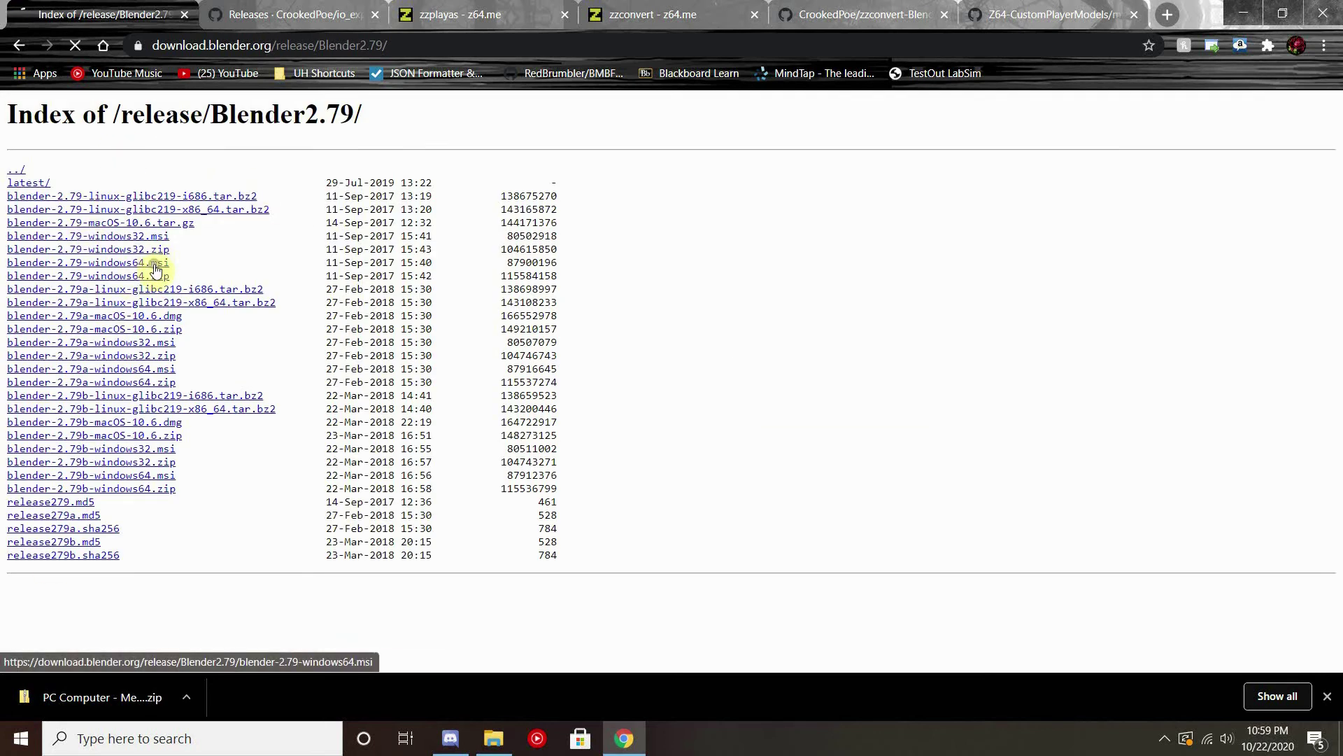
left_click(155, 269)
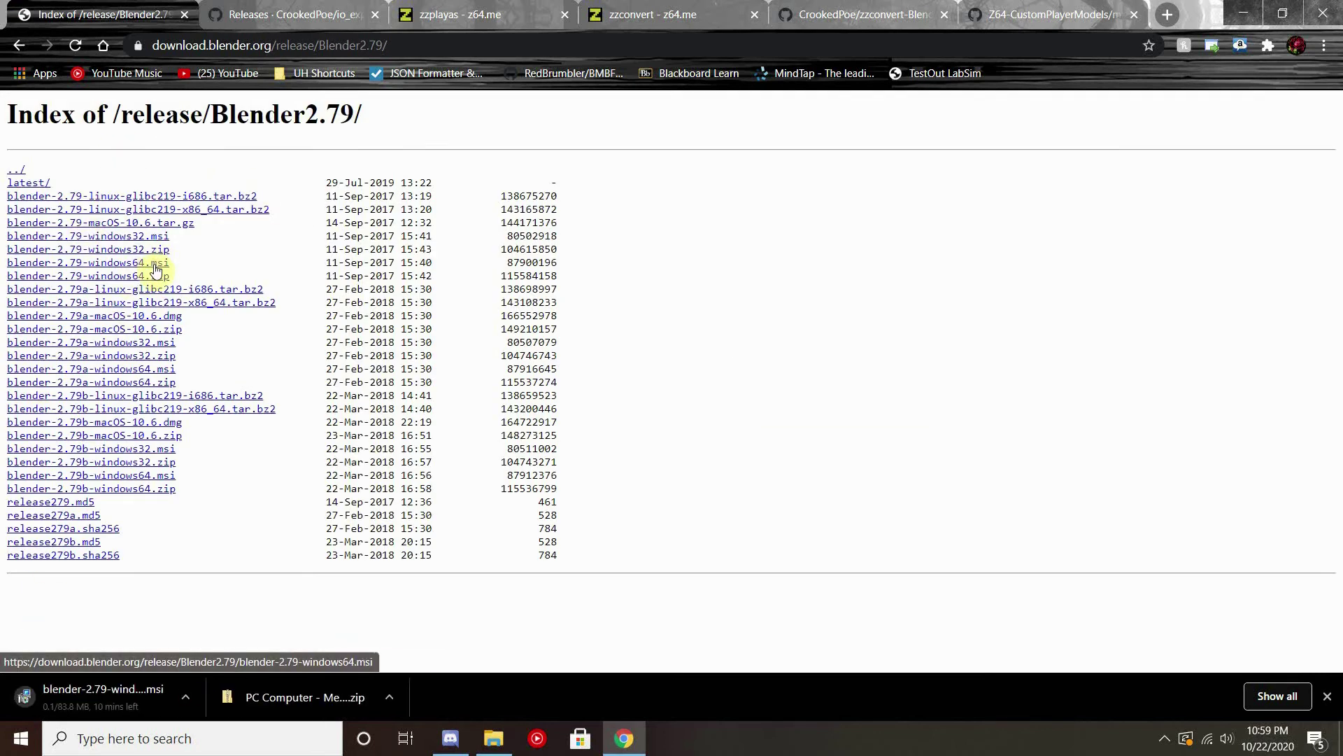
left_click(184, 14)
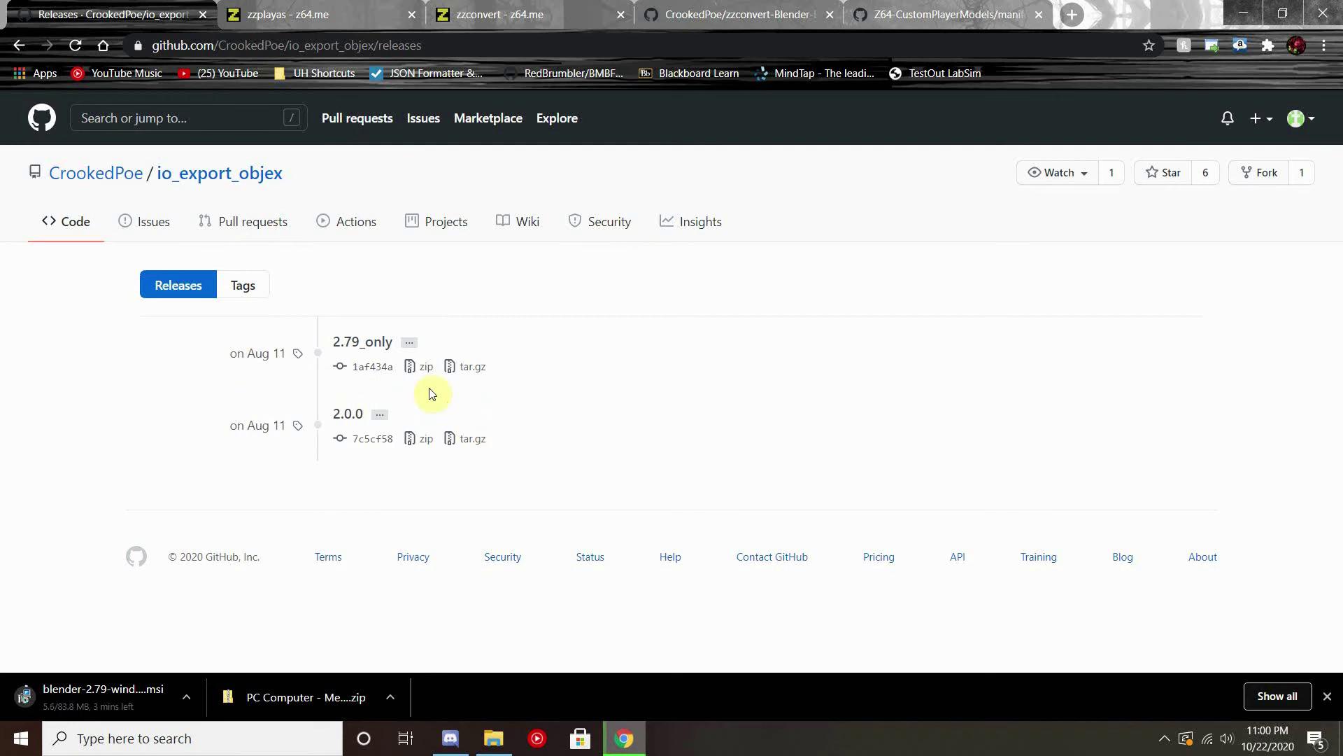
Step: Download the source code zip of the 2.79_only release of io_export_objex
left_click(335, 349)
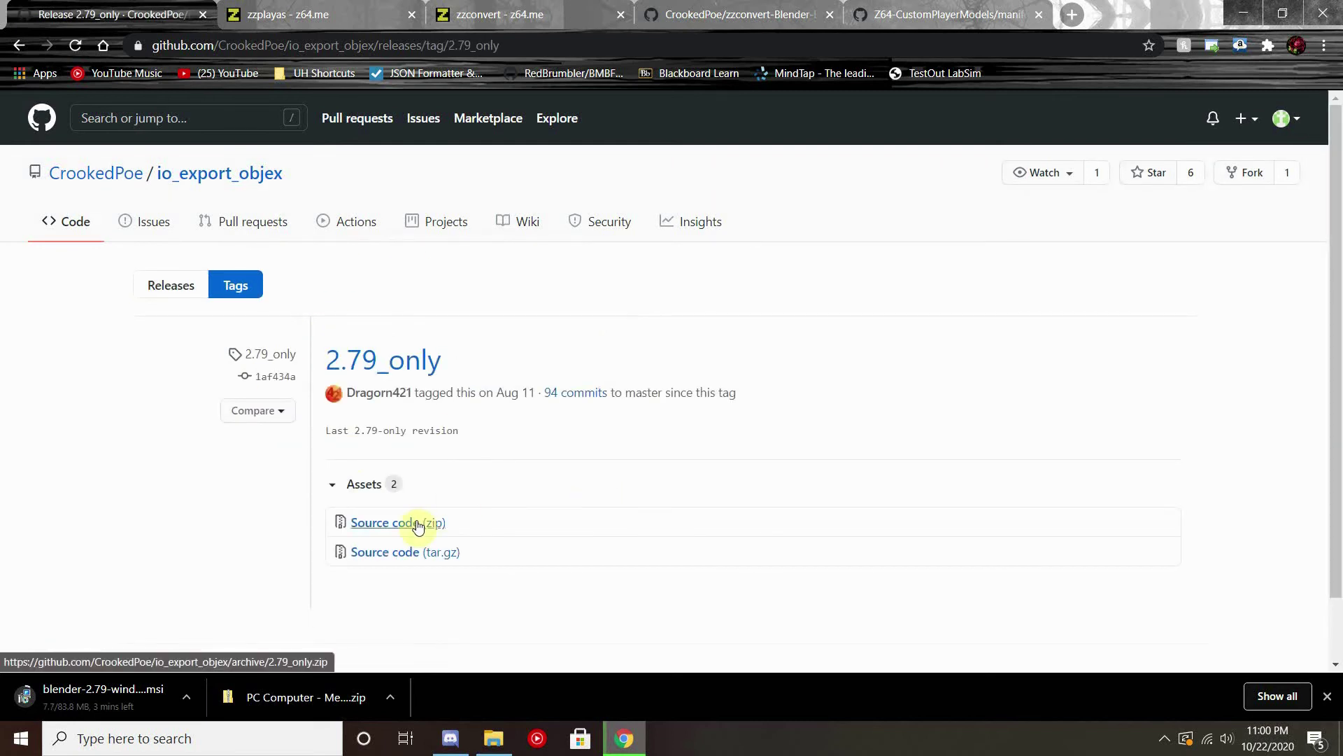
left_click(417, 524)
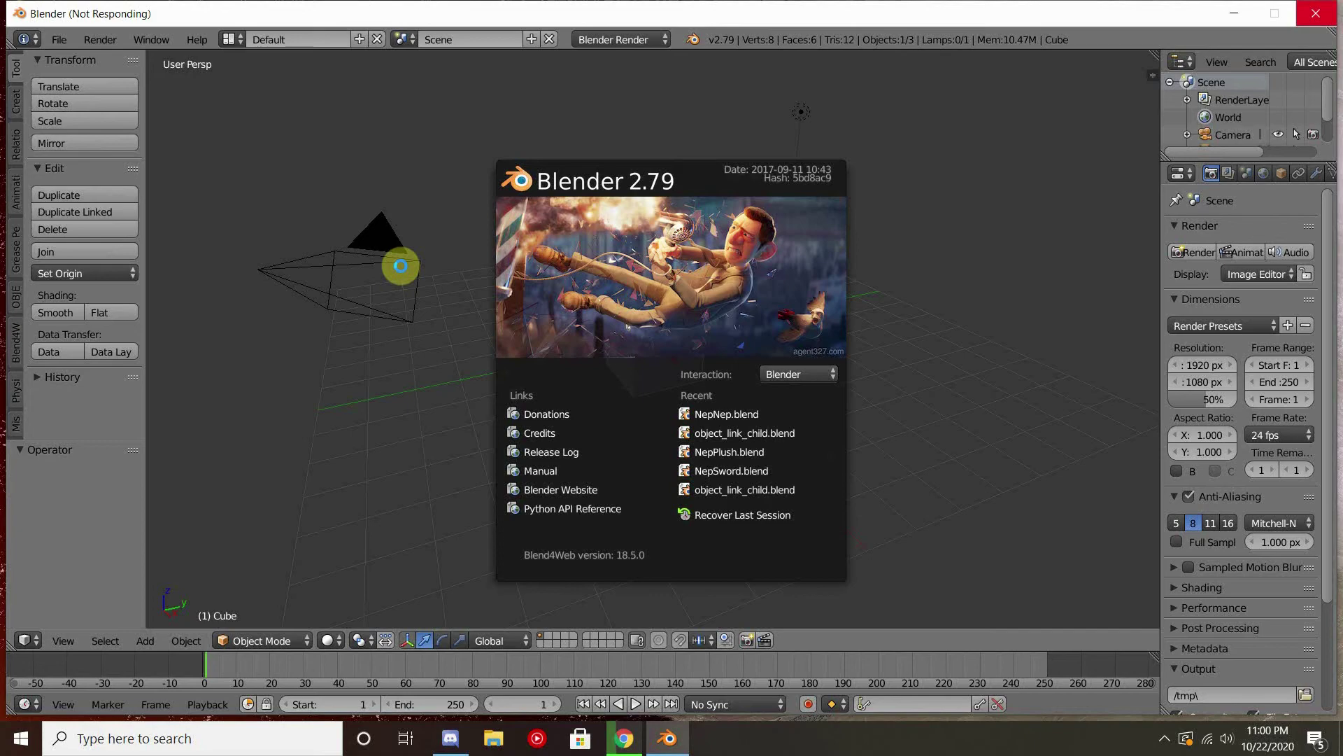
Step: In Blender 2.79, install io_export_objex-2.79_only.zip from the Downloads folder as an add-on through the user preferences
left_click(400, 264)
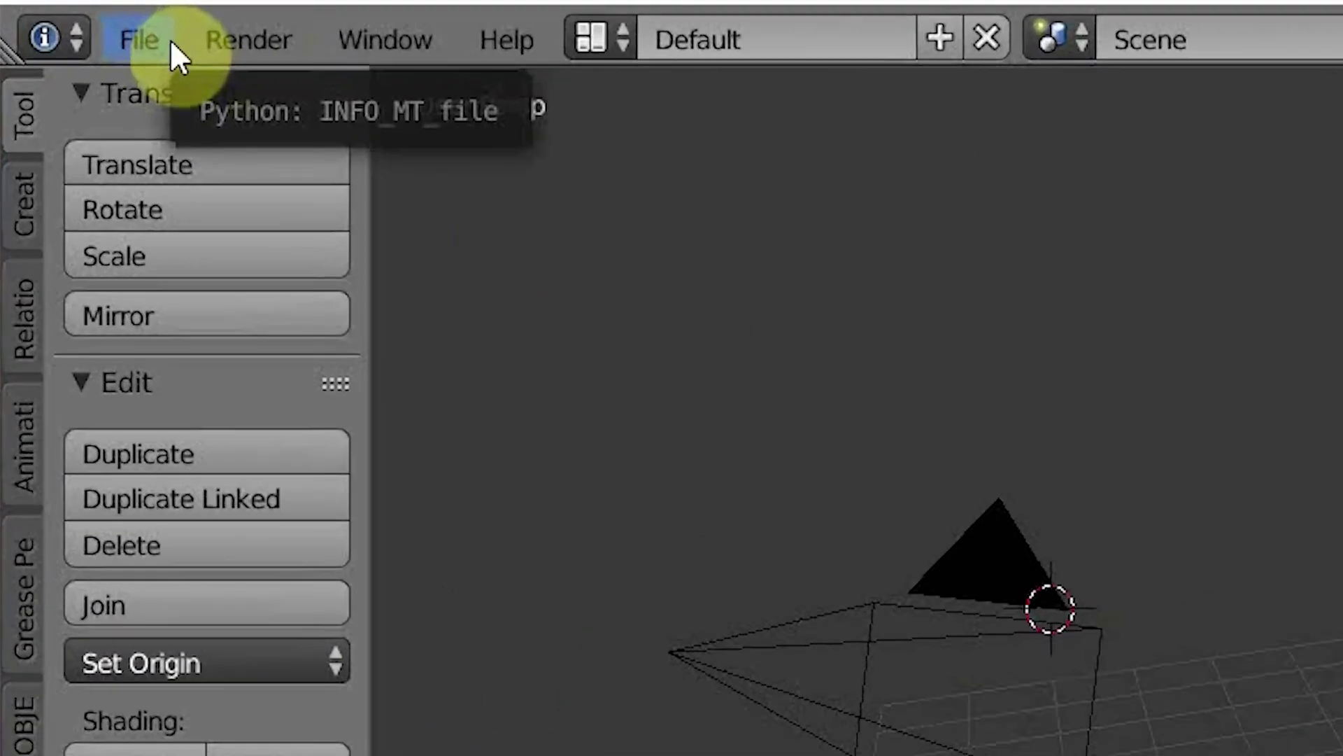
left_click(59, 39)
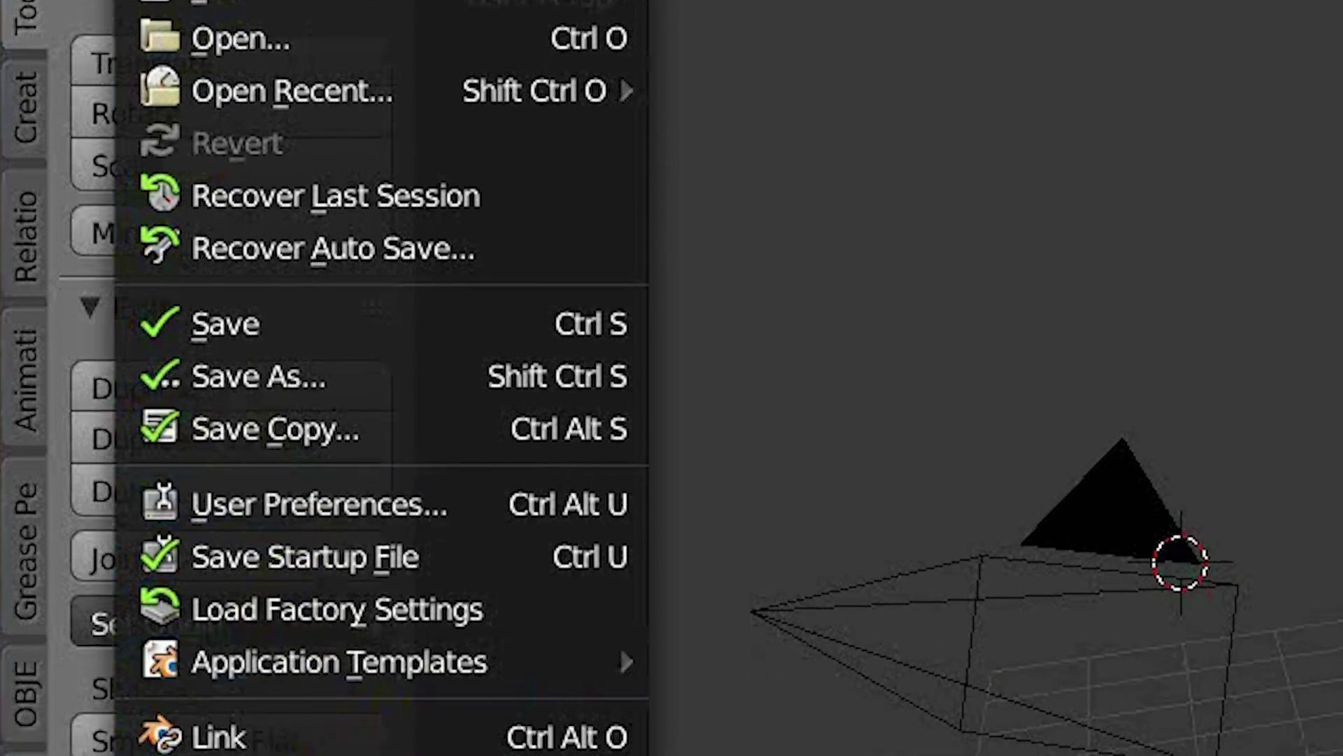
mouse_move(407, 711)
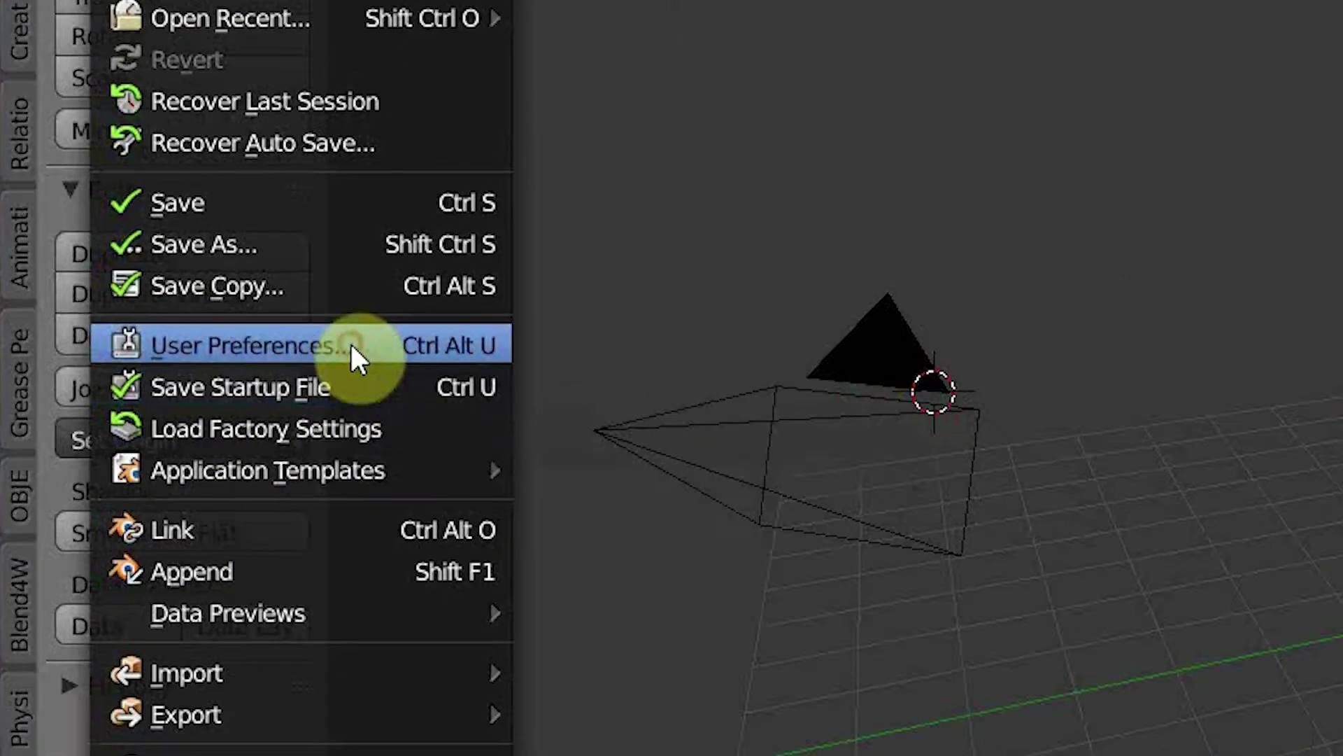
left_click(445, 357)
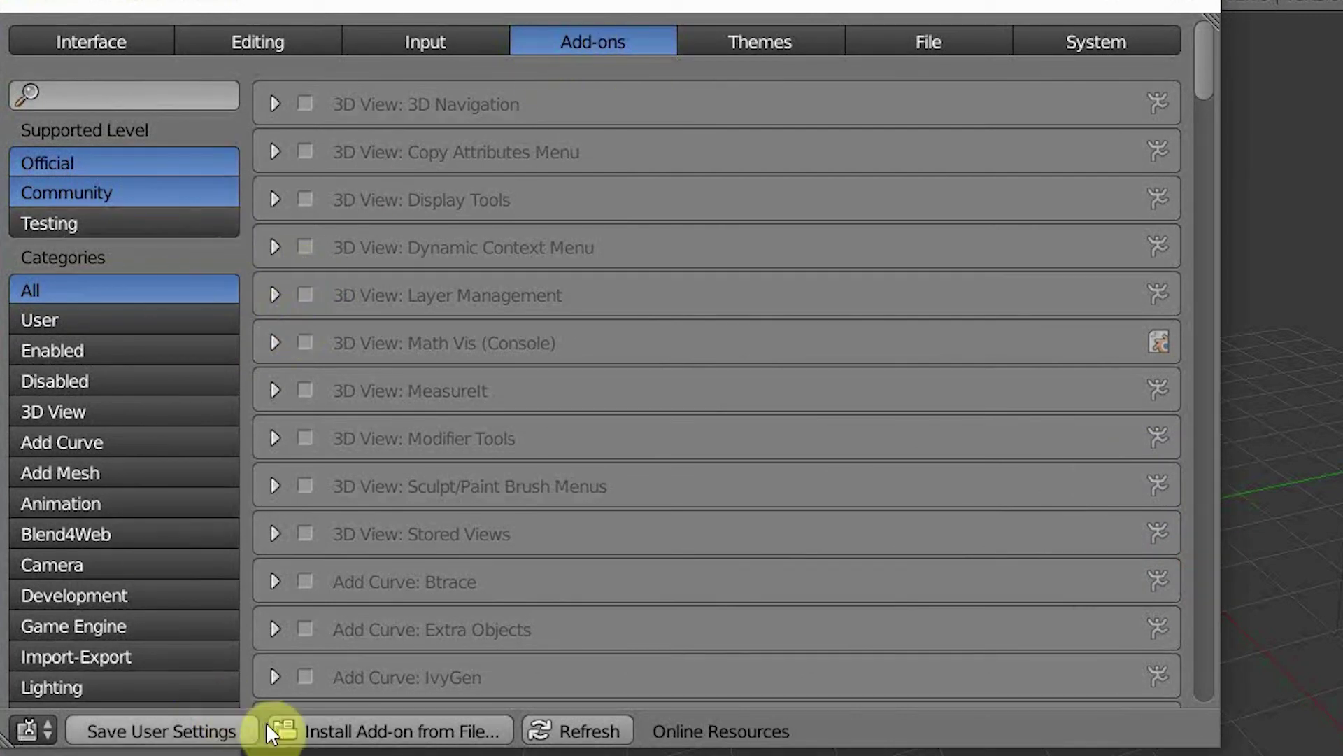
left_click(356, 730)
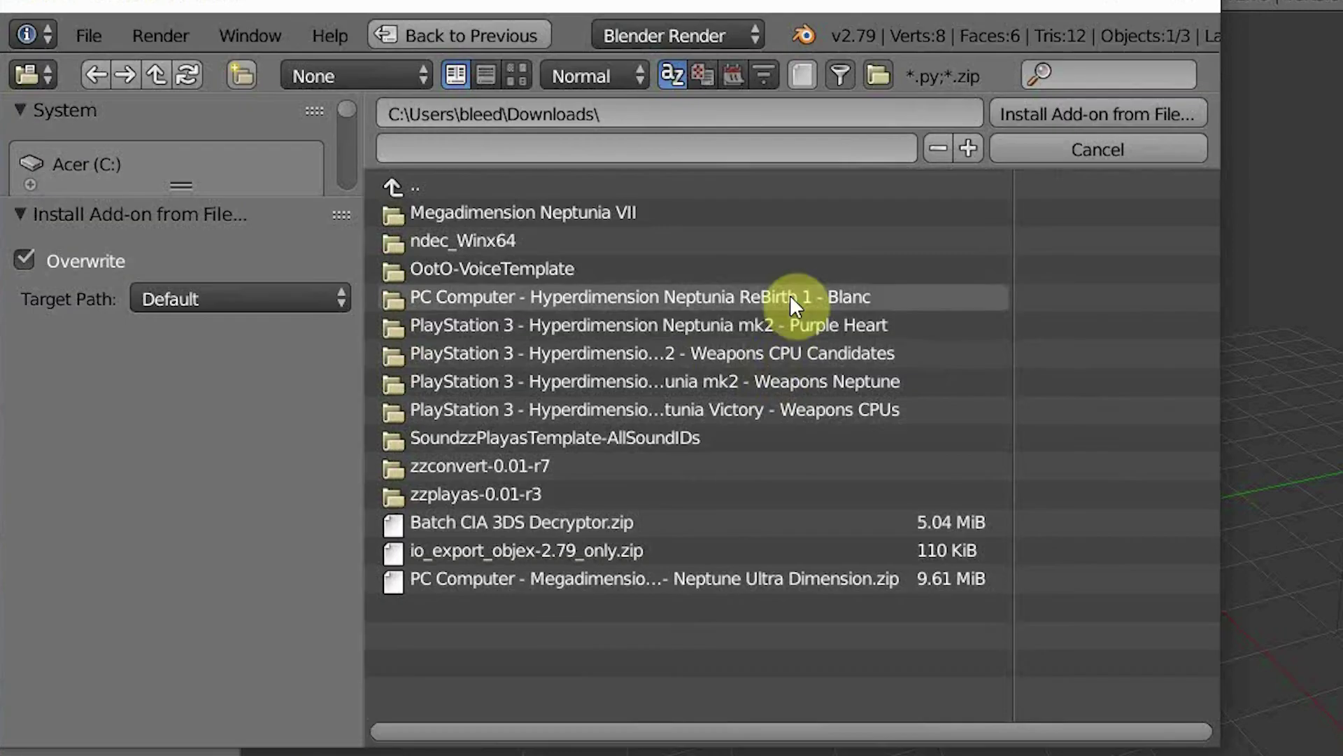
left_click(673, 558)
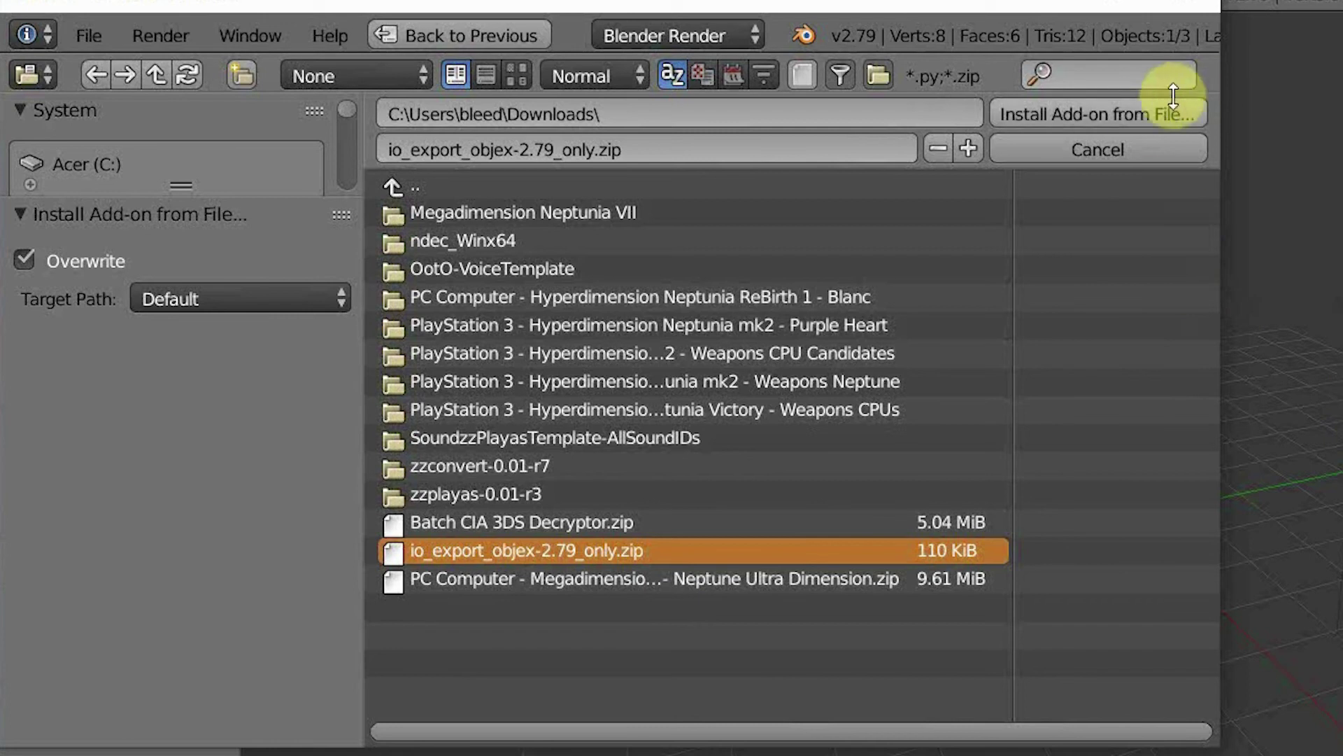
left_click(1144, 120)
Step: Search the add-ons for OBJ to check the exporter, and close the preferences and Blender
left_click(173, 99)
type("OBJE")
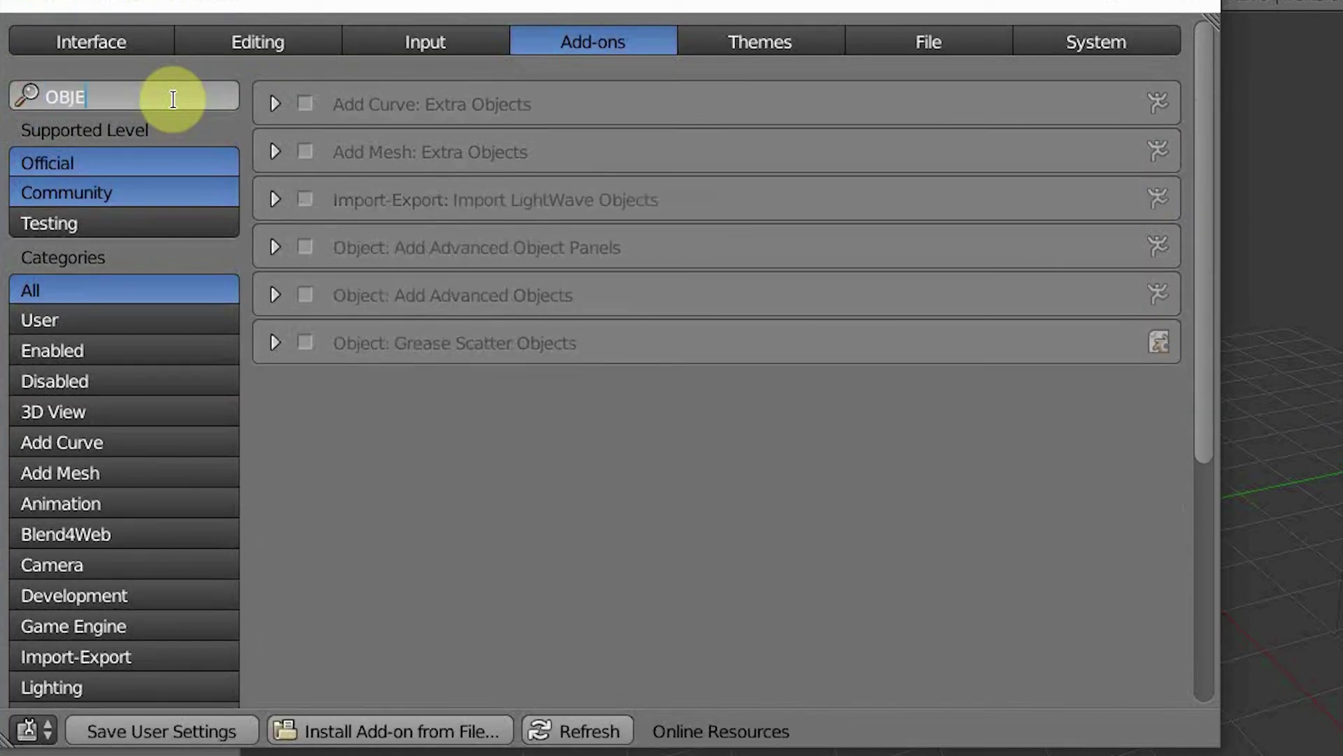
key("BackSpace")
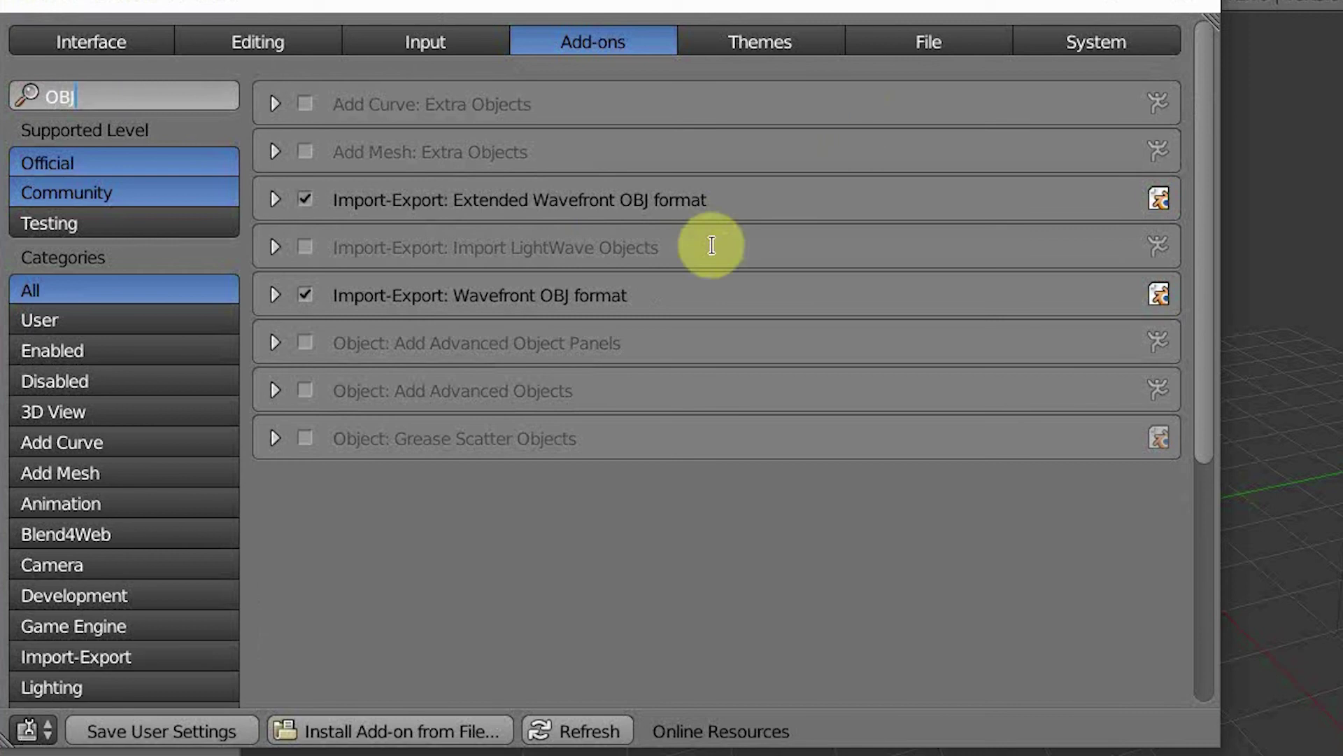
key("Return")
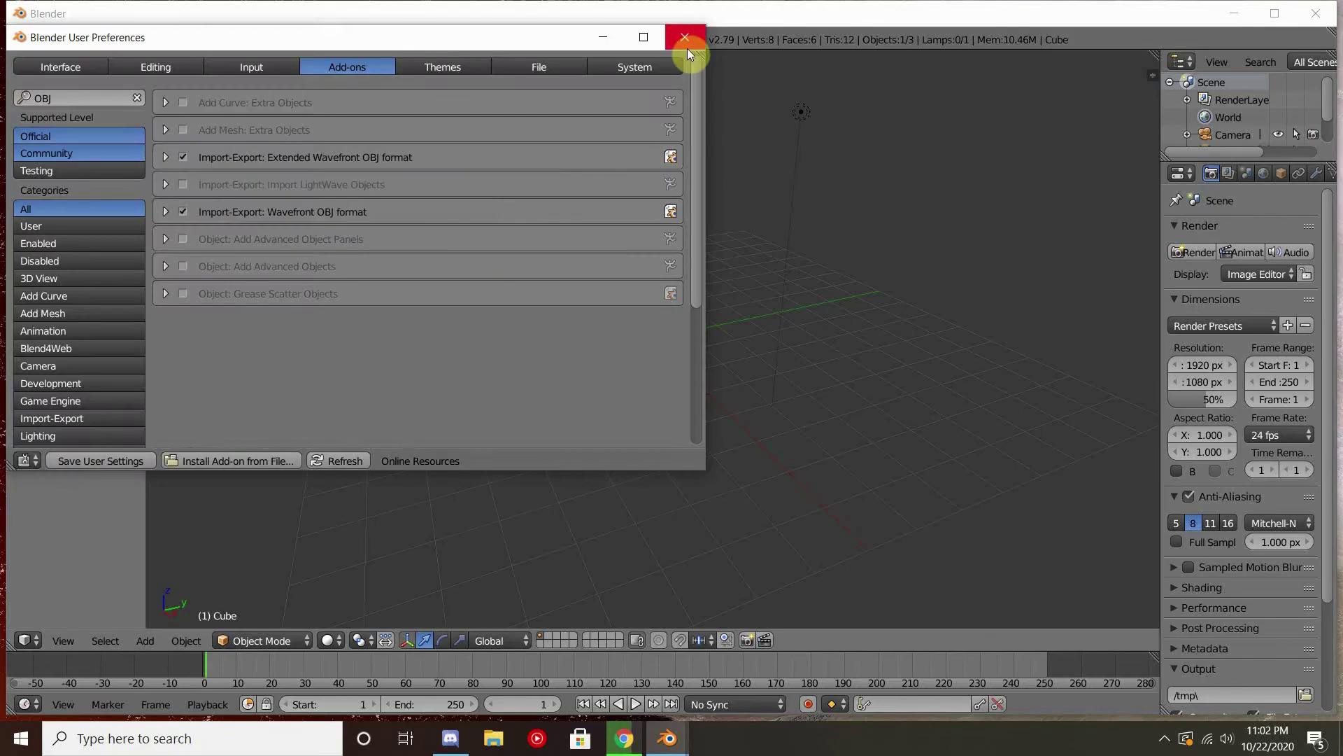
left_click(688, 47)
left_click(1315, 13)
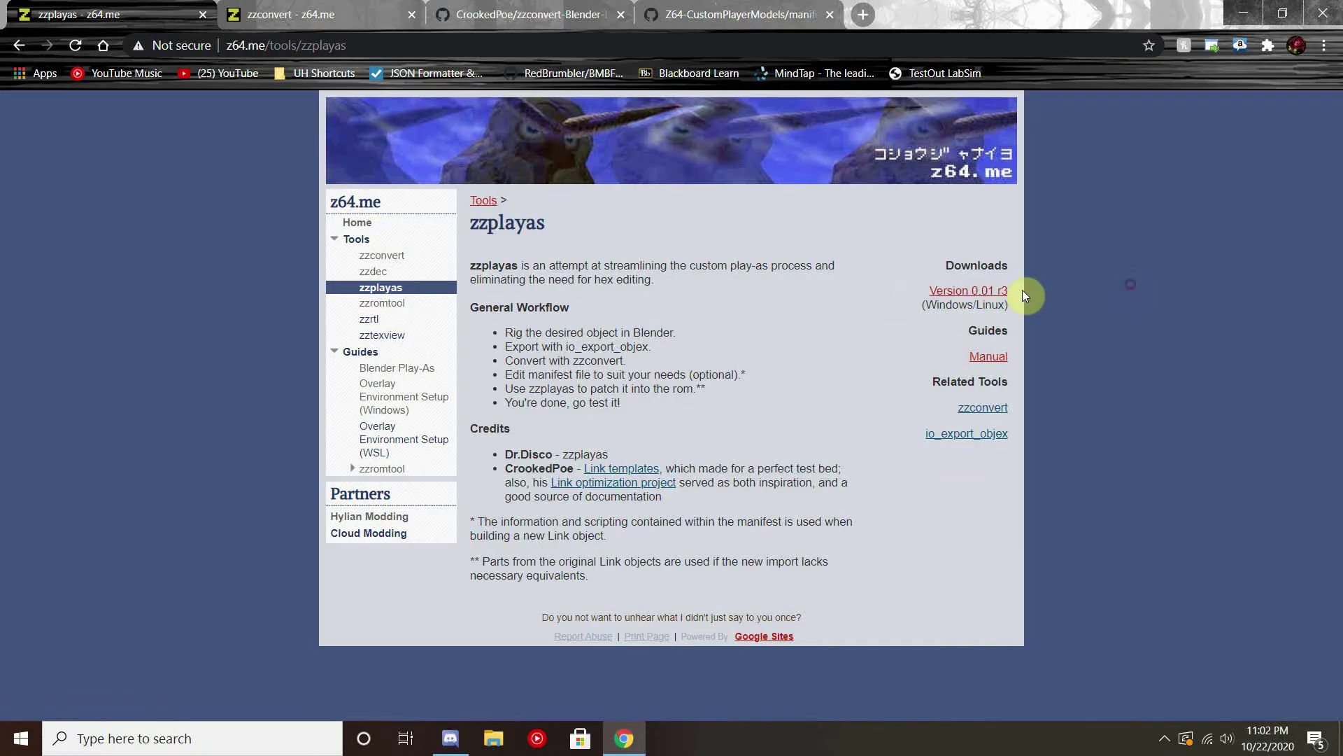
Step: Download zzplayas Version 0.01 r3 from its z64.me tool page
left_click(962, 291)
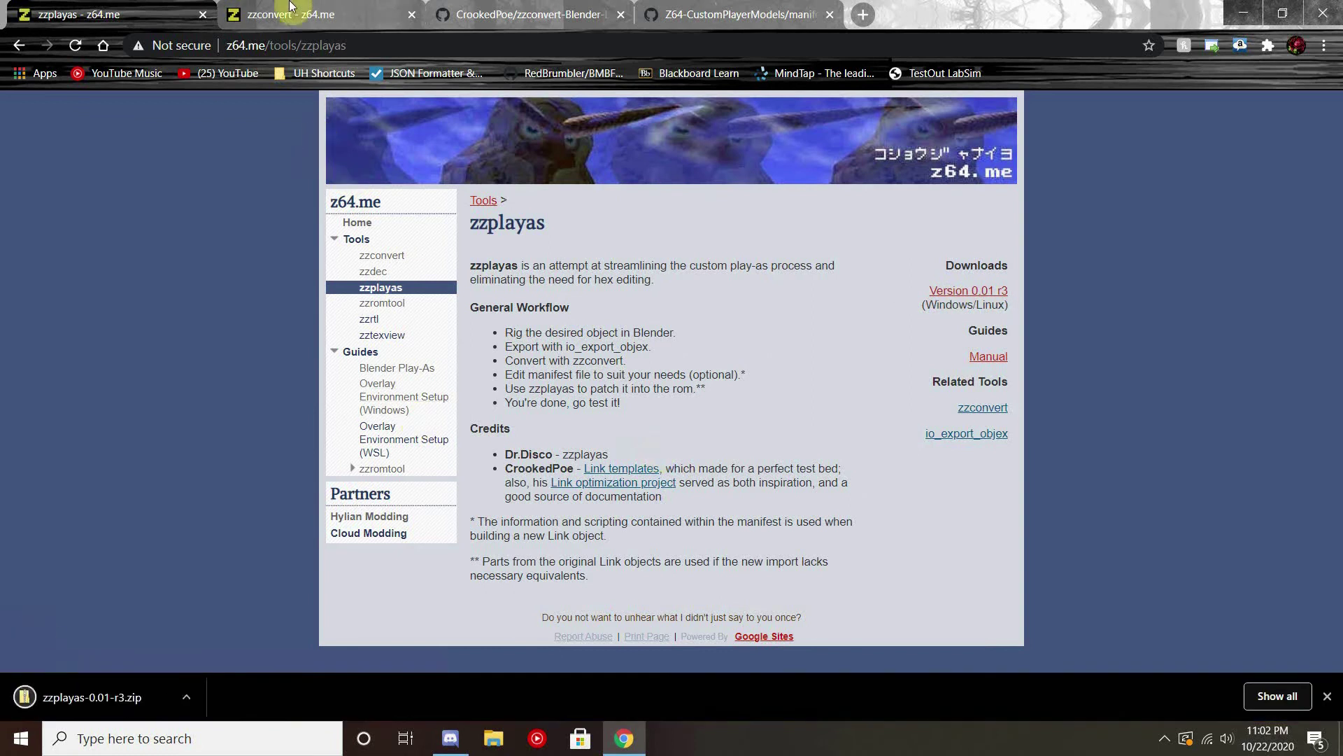
Step: Close the zzplayas page and download zzconvert Version 0.01 r7 from its z64.me tool page
left_click(236, 14)
left_click(202, 14)
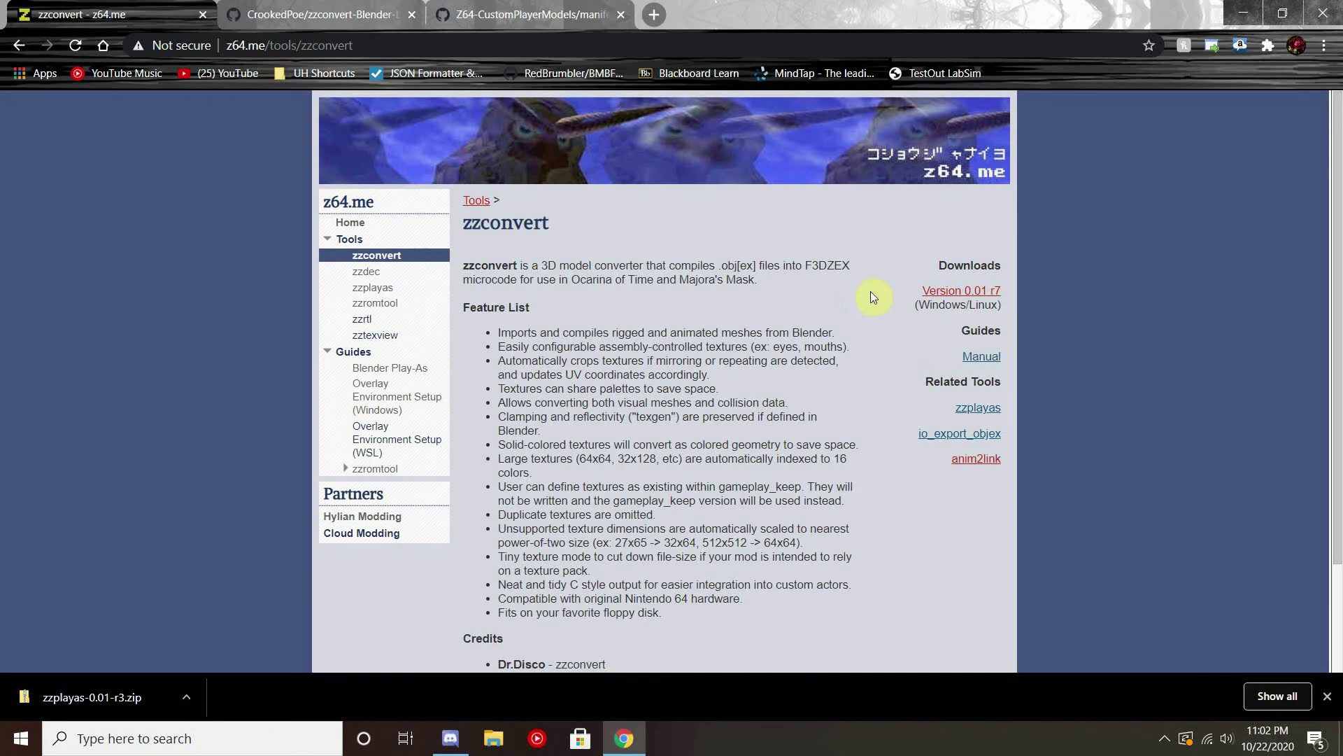
left_click_drag(866, 291, 1174, 289)
left_click(959, 291)
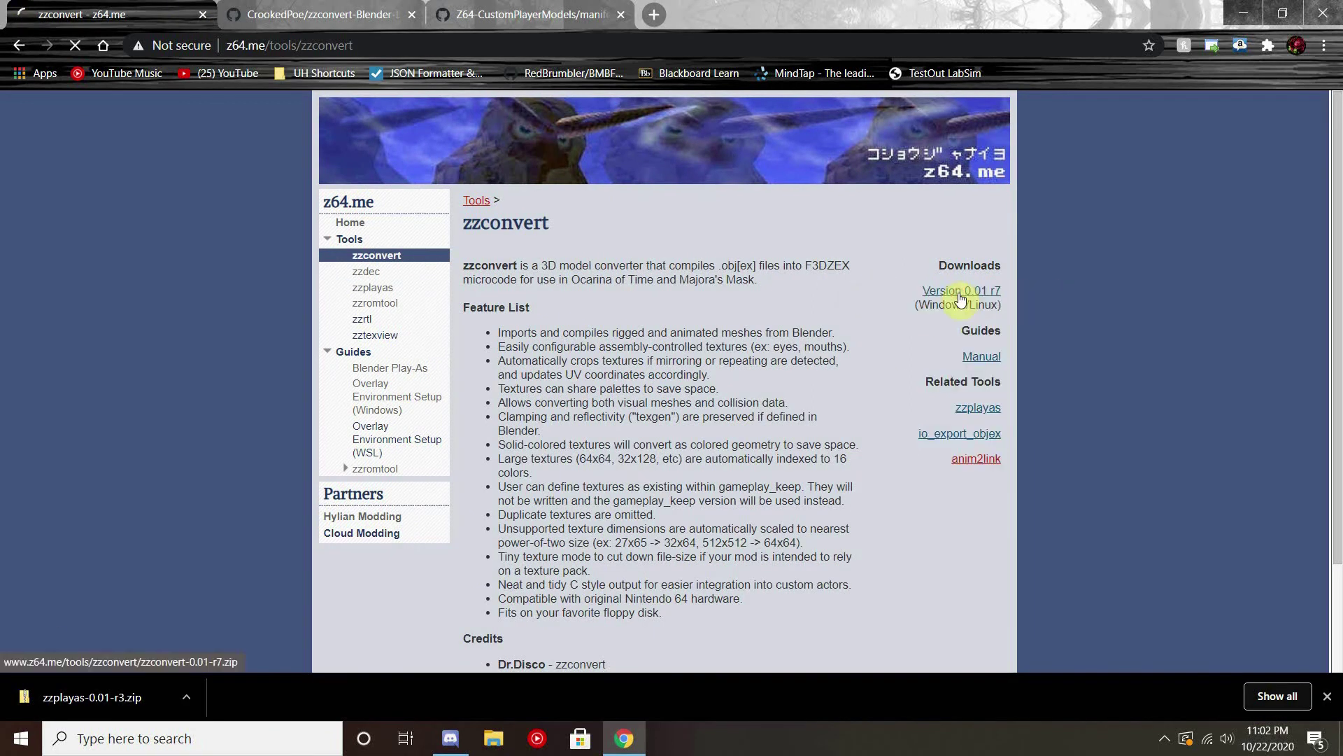
key("ctrl+w")
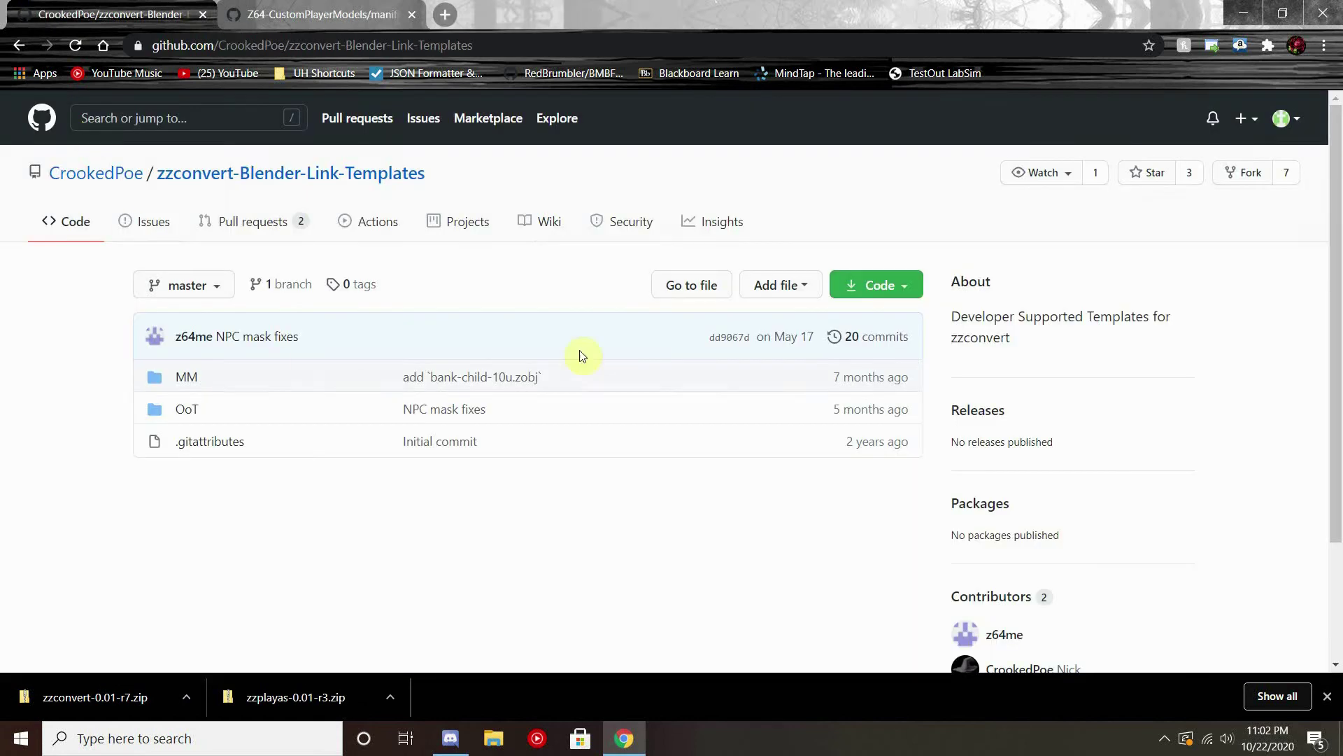
Step: Download the zzconvert-Blender-Link-Templates repository from GitHub as a ZIP
mouse_move(105, 182)
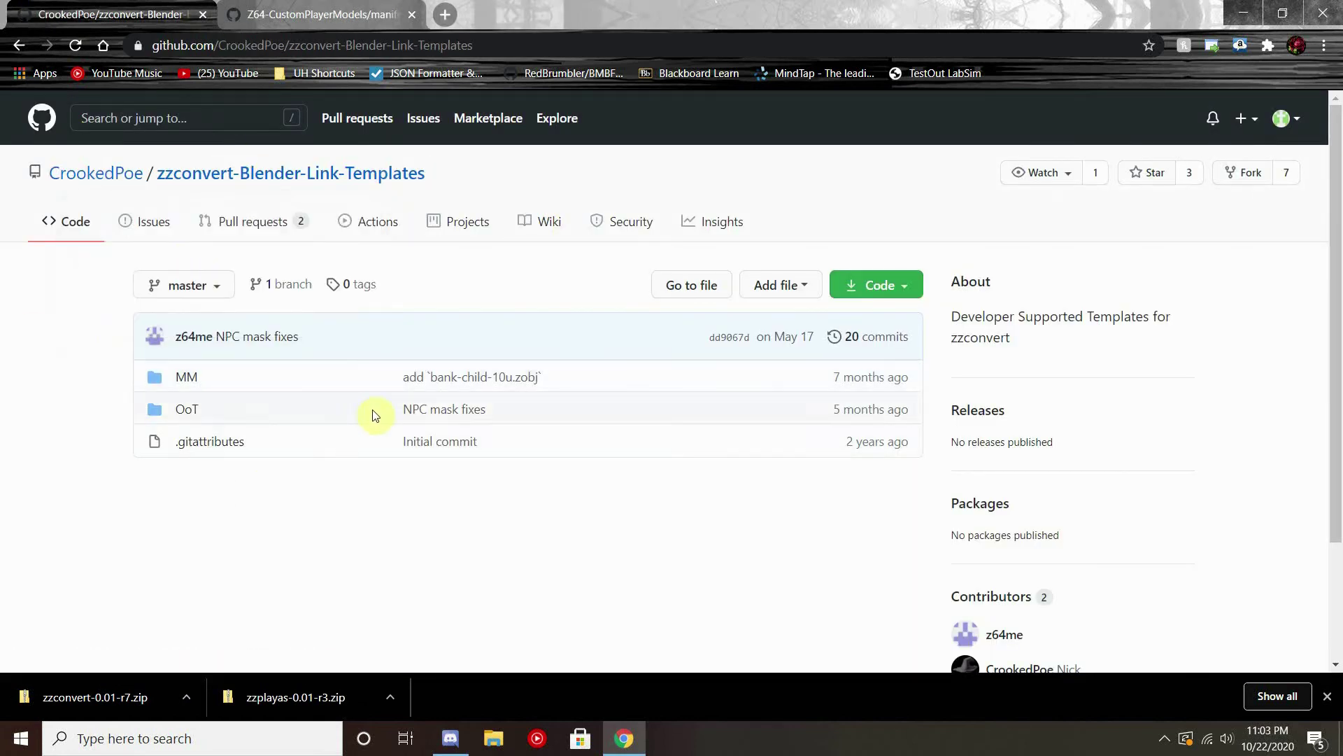
left_click(898, 294)
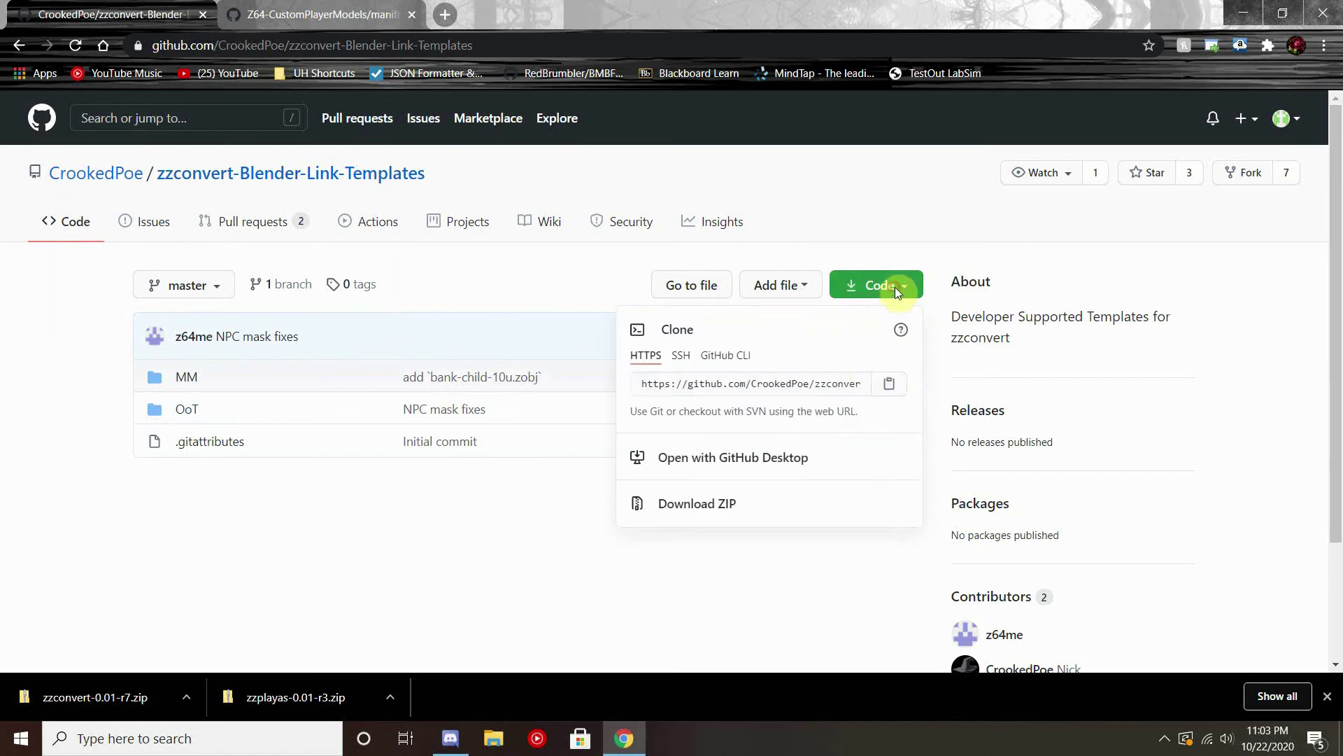
left_click(721, 502)
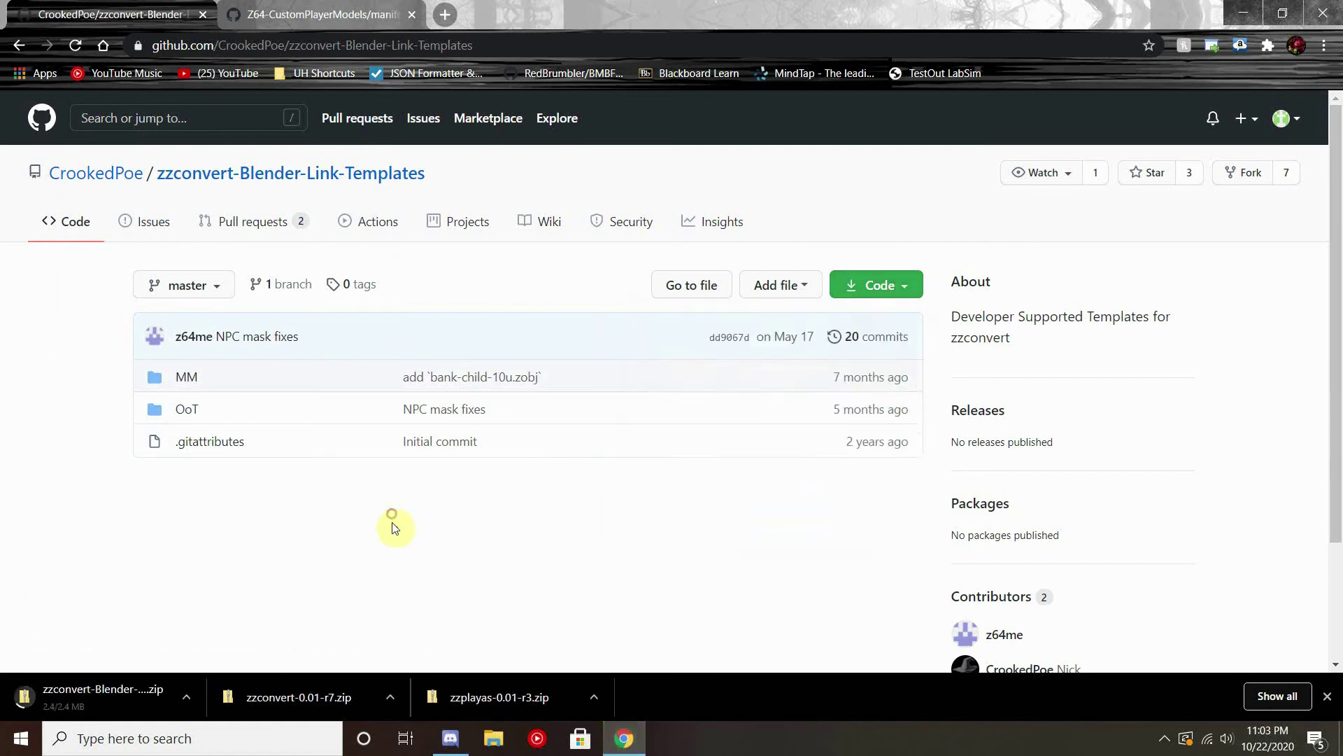
Step: Open the raw text of the oot adult-link.txt manifest and copy all of it into a new Notepad document
key("ctrl+Tab")
left_click(246, 412)
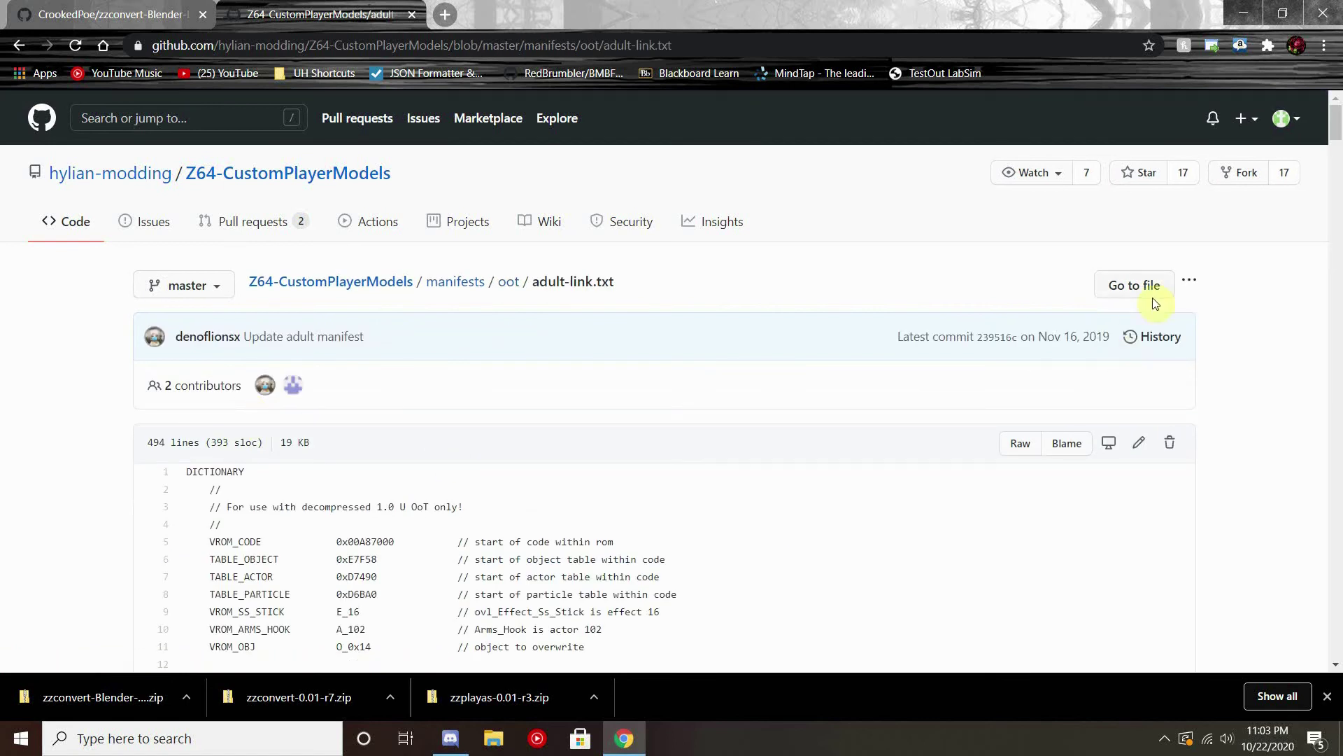
left_click(1020, 443)
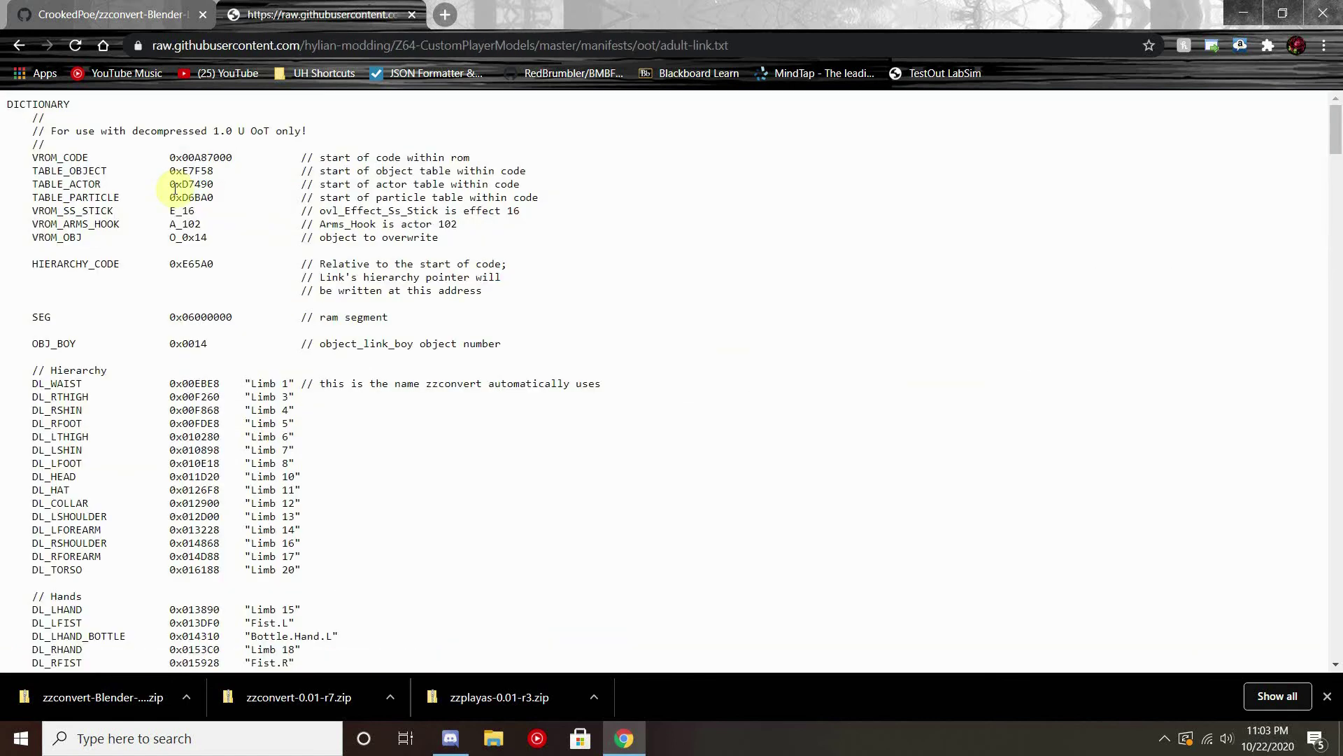
key("ctrl+a")
left_click(273, 742)
type("note")
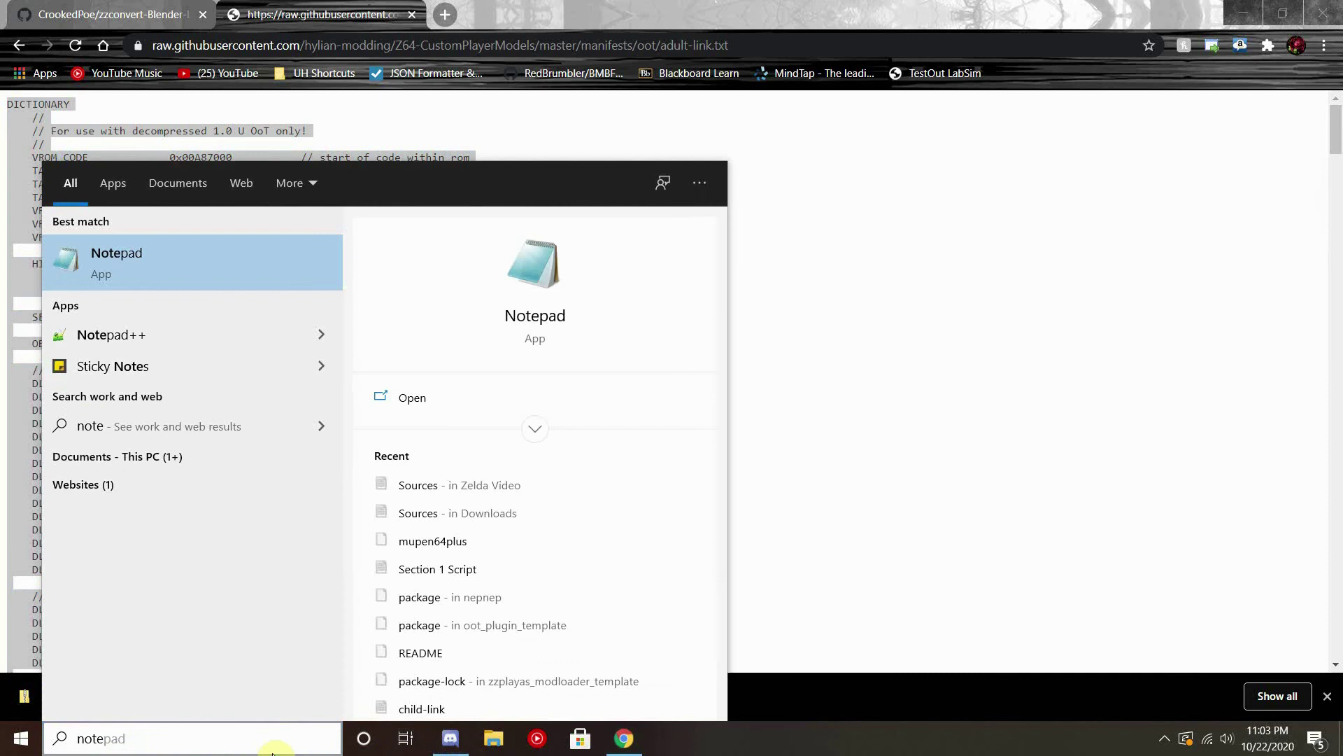
key("Return")
key("ctrl+v")
Step: Save the adult manifest text as Adult_Link in the Downloads folder and close its Notepad window
left_click(517, 269)
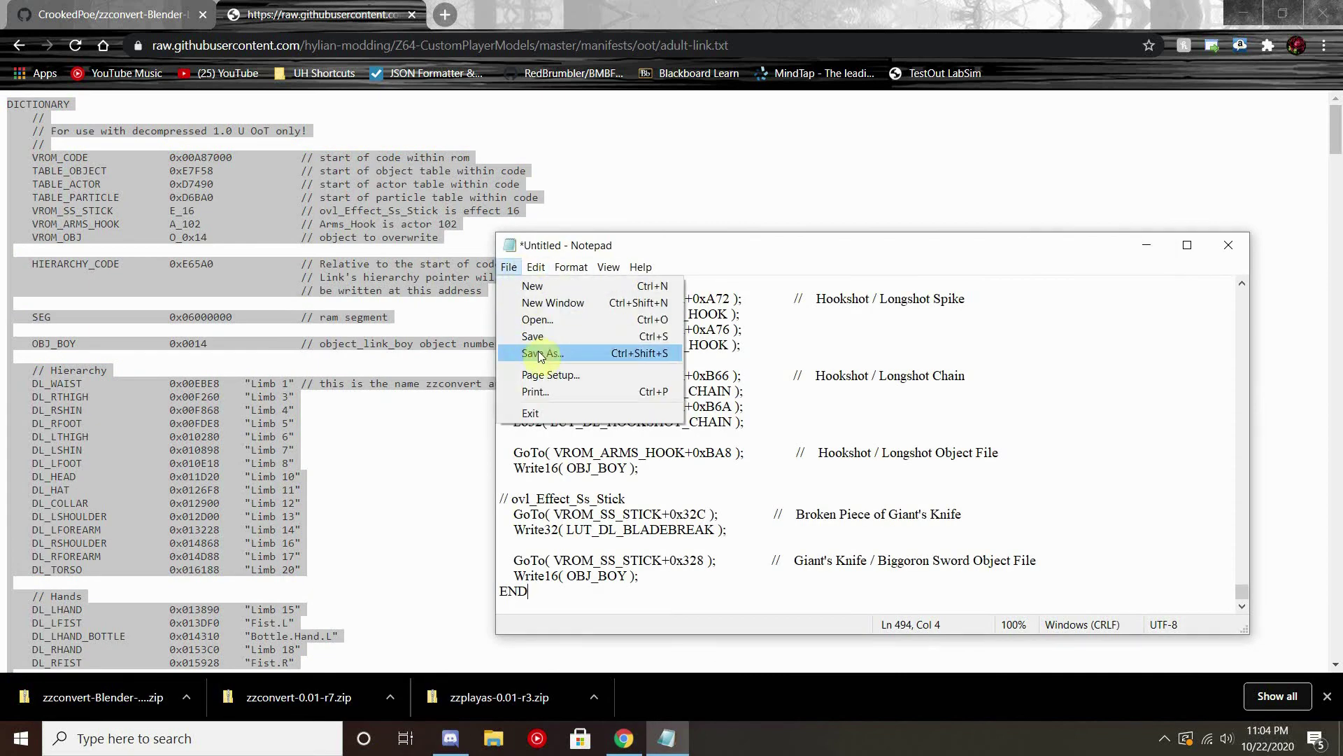
left_click(539, 353)
type("Adult_Link")
scroll(585, 435, "up", 2)
left_click(563, 366)
left_click(1020, 636)
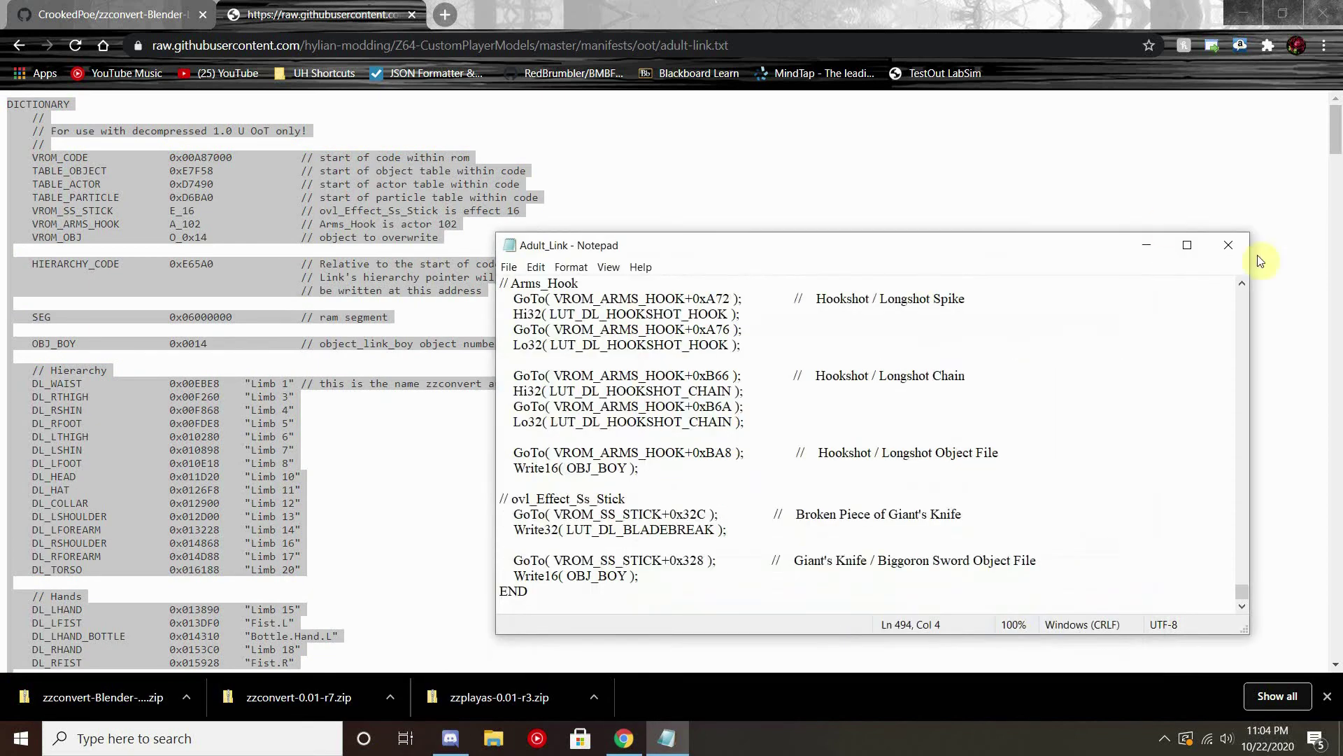
left_click(1165, 220)
Step: Open the raw text of the oot child-link.txt manifest and copy all of it into a new Notepad document
left_click(9, 44)
left_click(8, 43)
left_click(246, 741)
type("notepad")
key("Return")
left_click(1146, 245)
left_click(1019, 441)
key("ctrl+a")
key("ctrl+c")
key("alt+Tab")
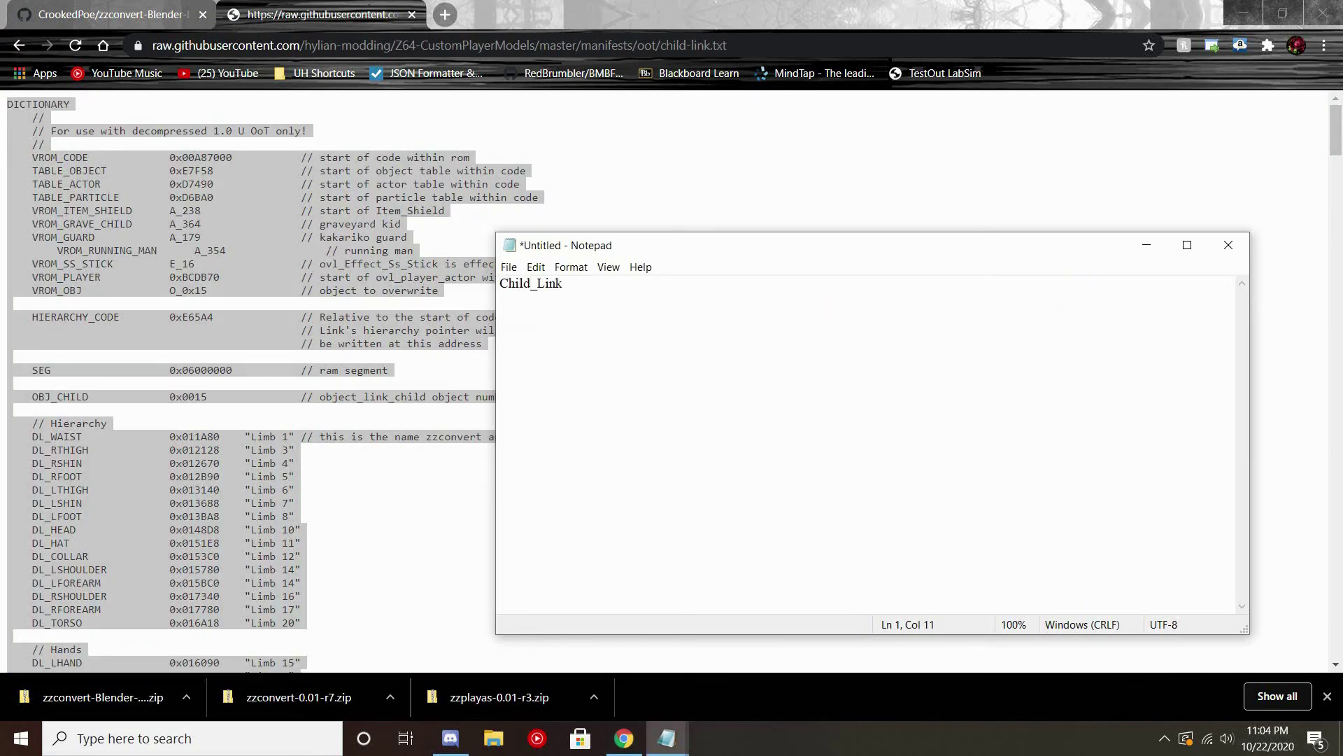
key("ctrl+v")
Step: Save the child manifest text as Child_link in the Downloads folder, and close Notepad and the remaining browser pages
left_click(508, 266)
left_click(532, 336)
type("Child_link")
left_click(1021, 636)
left_click(1229, 242)
left_click(1228, 231)
left_click(412, 15)
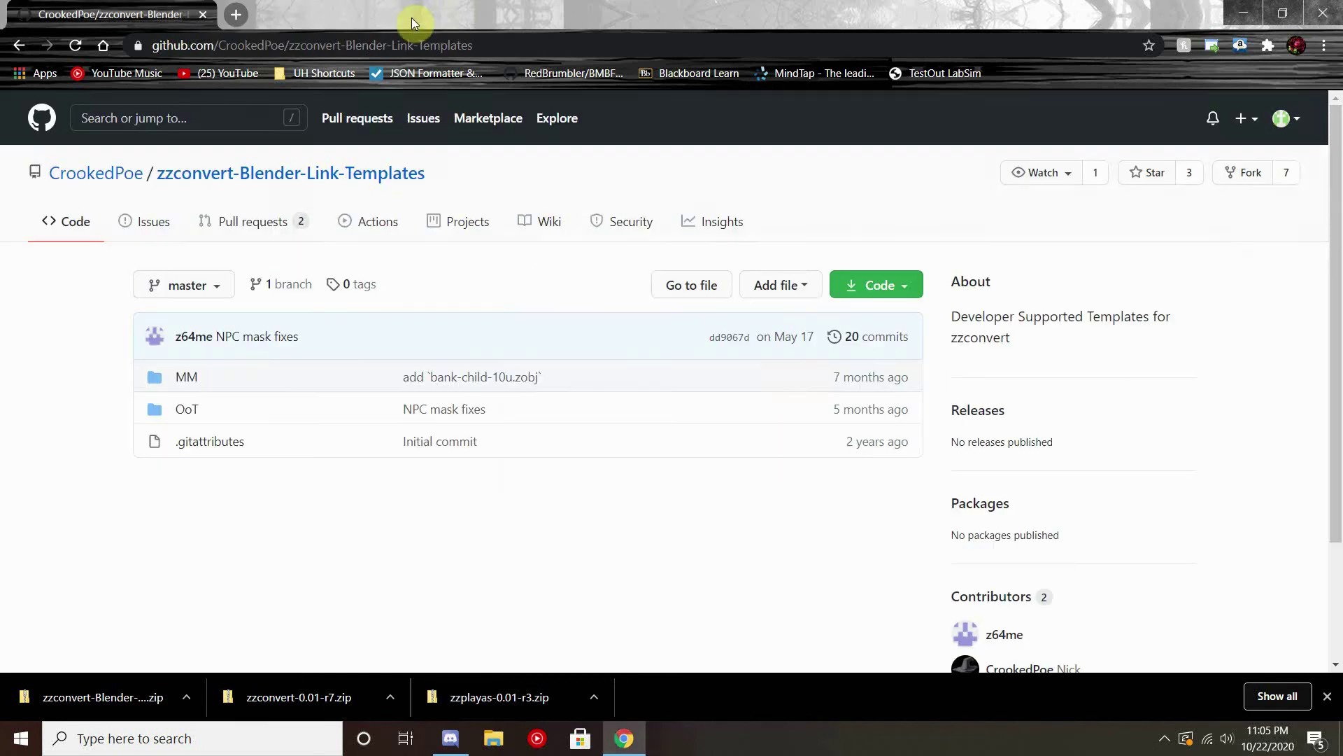
left_click(203, 14)
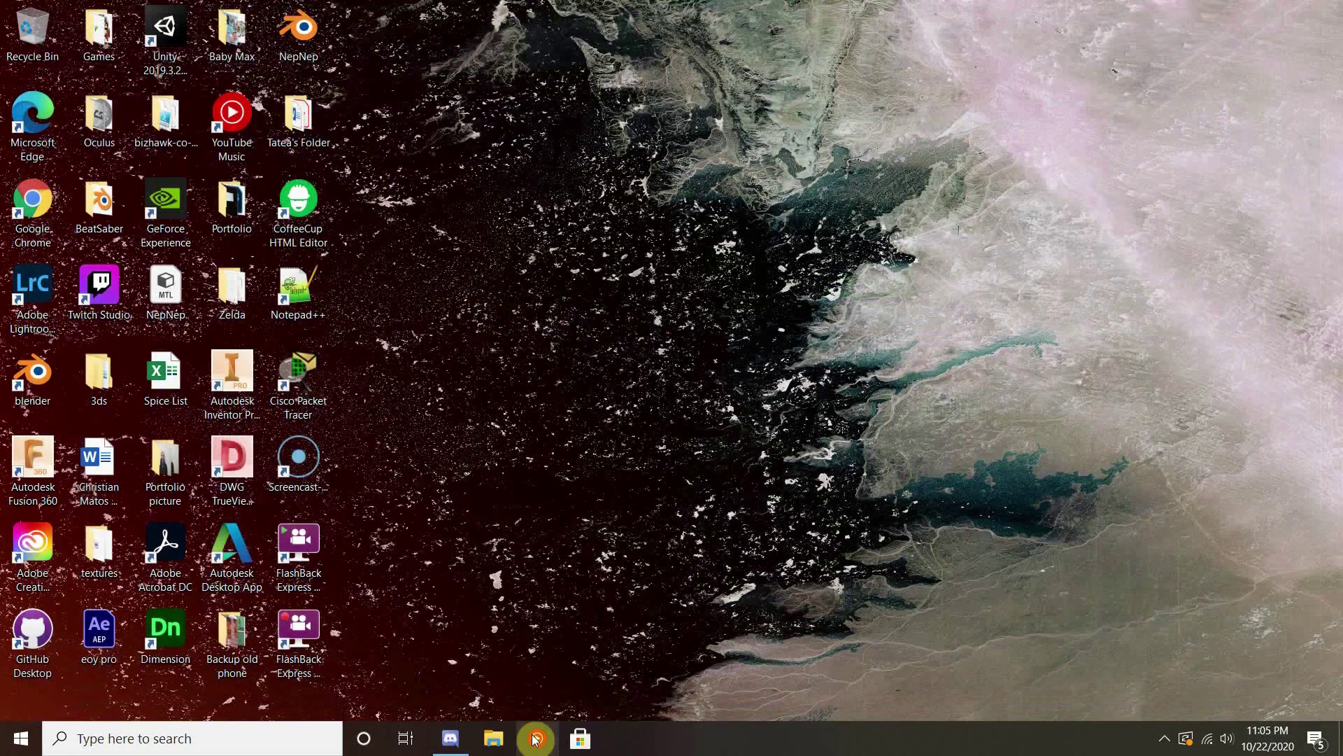
Step: Open a File Explorer window and create a new folder named Custom Models on the desktop
left_click(494, 738)
left_click(493, 738)
right_click(493, 738)
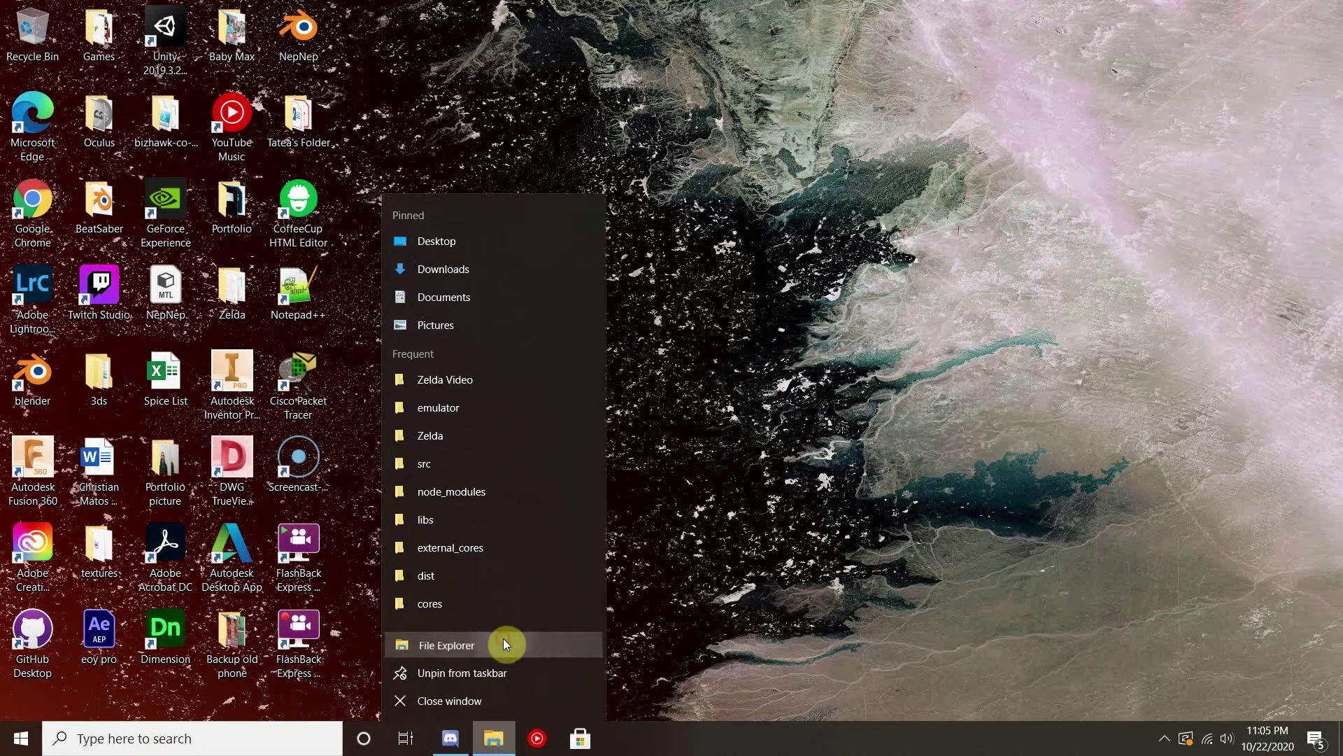
left_click(506, 644)
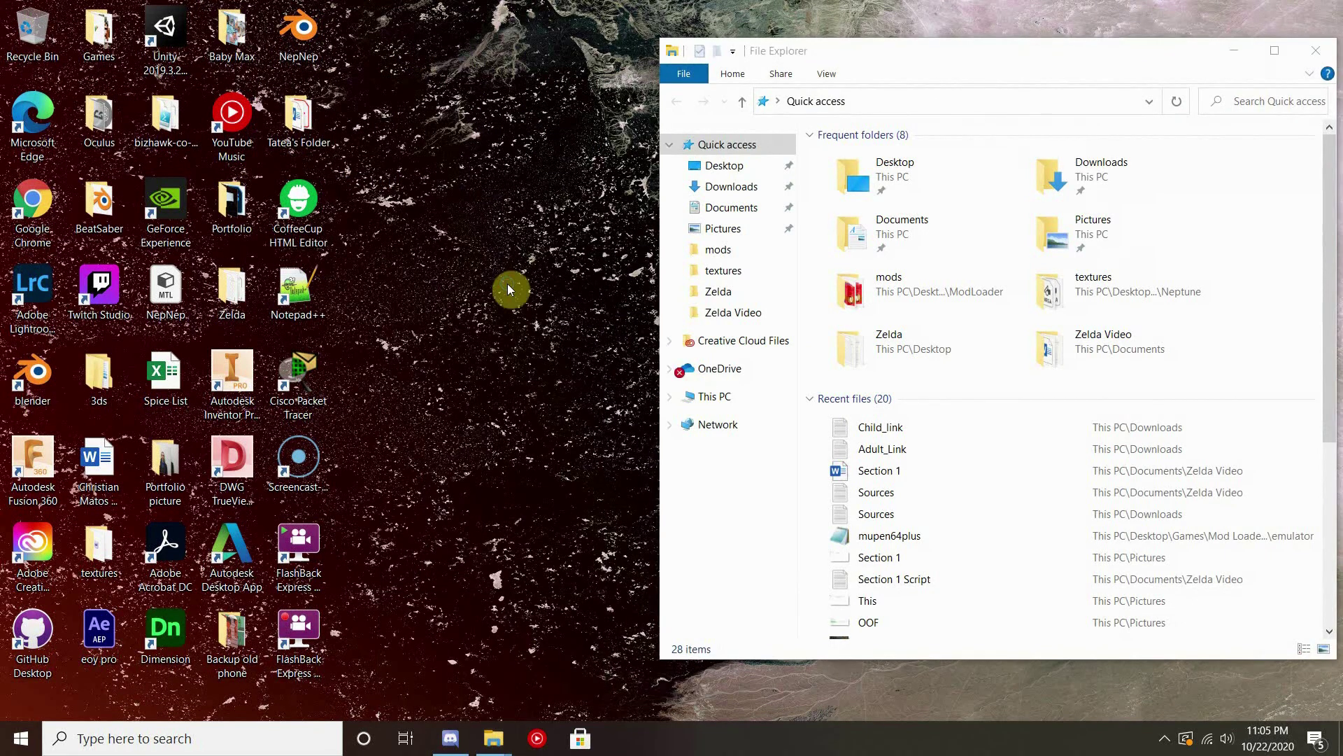
right_click(511, 287)
mouse_move(560, 534)
left_click(859, 313)
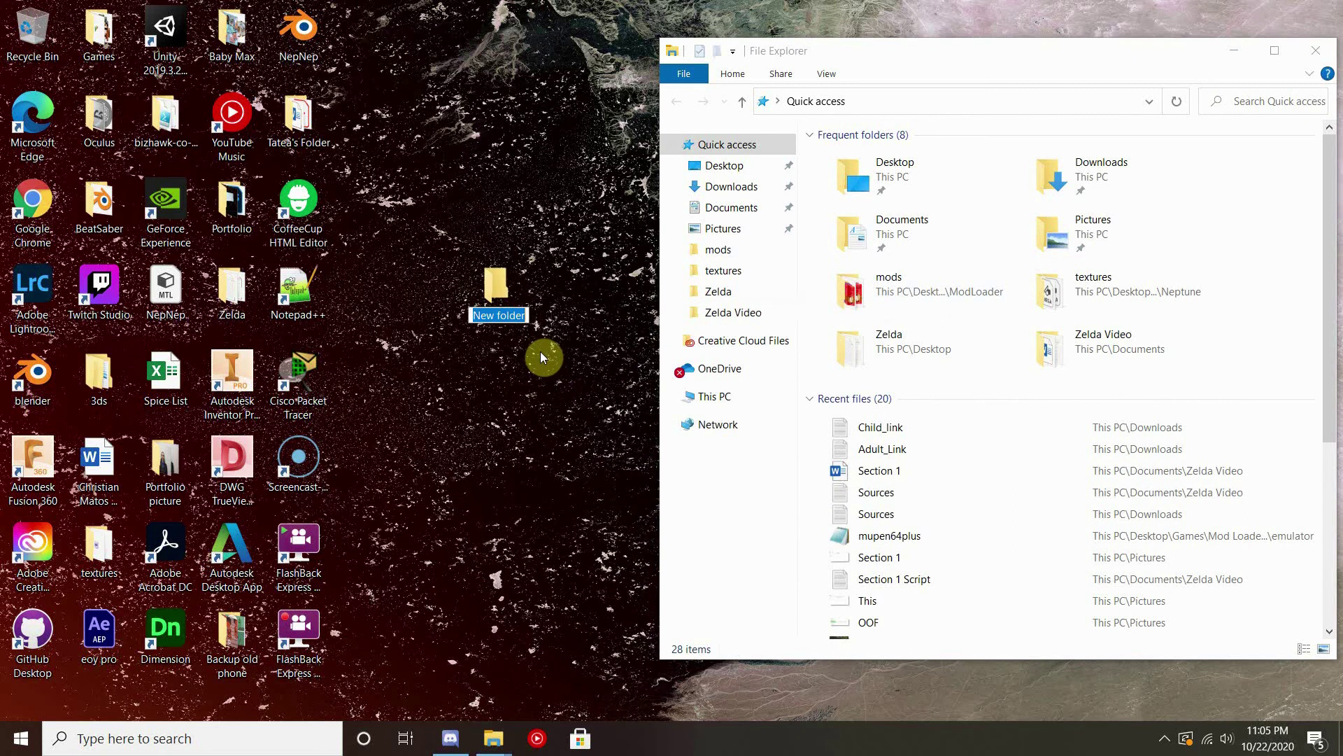
type("Custom Models")
key("Return")
Step: Open Custom Models and Downloads side by side, and move Child_link and Adult_Link from Downloads into Custom Models
key("Return")
key("super+Left")
left_click(769, 147)
left_click(763, 154)
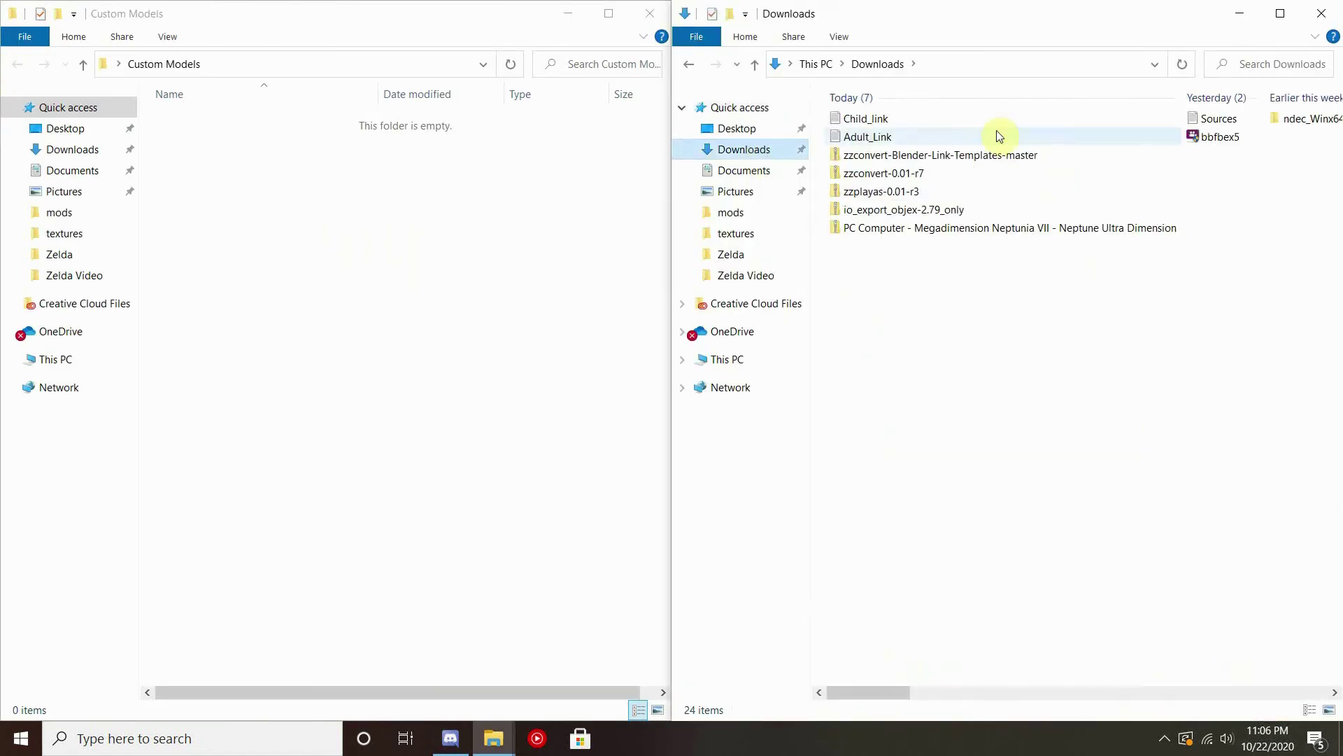
left_click(937, 134)
left_click(933, 126, "shift")
left_click_drag(933, 120, 521, 262)
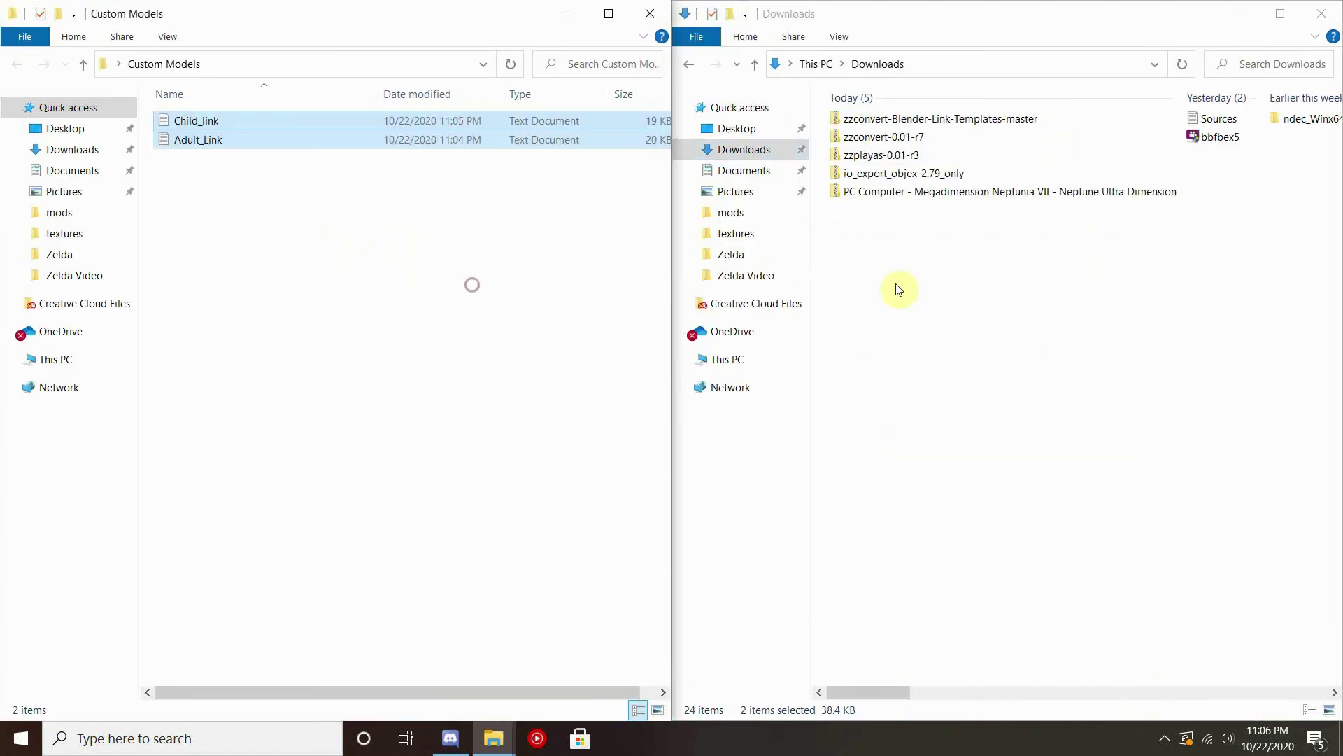
Step: Copy the zzplayas application out of the zzplayas-0.01-r3 zip into Custom Models
double_click(923, 152)
double_click(920, 145)
left_click_drag(901, 142, 616, 199)
left_click(876, 64)
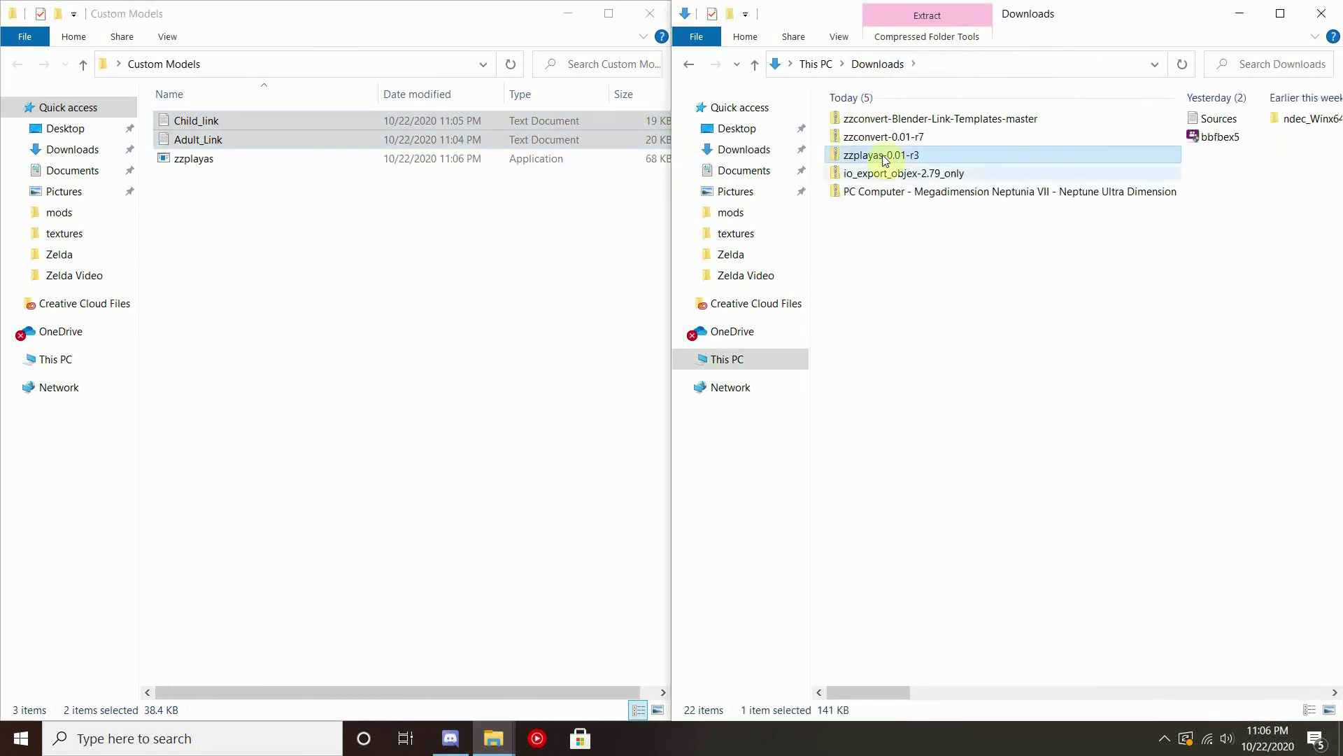
Step: Copy zzconvert-gui from the windows folder of the zzconvert-0.01-r7 zip into Custom Models
double_click(897, 140)
double_click(899, 144)
left_click_drag(900, 144, 526, 224)
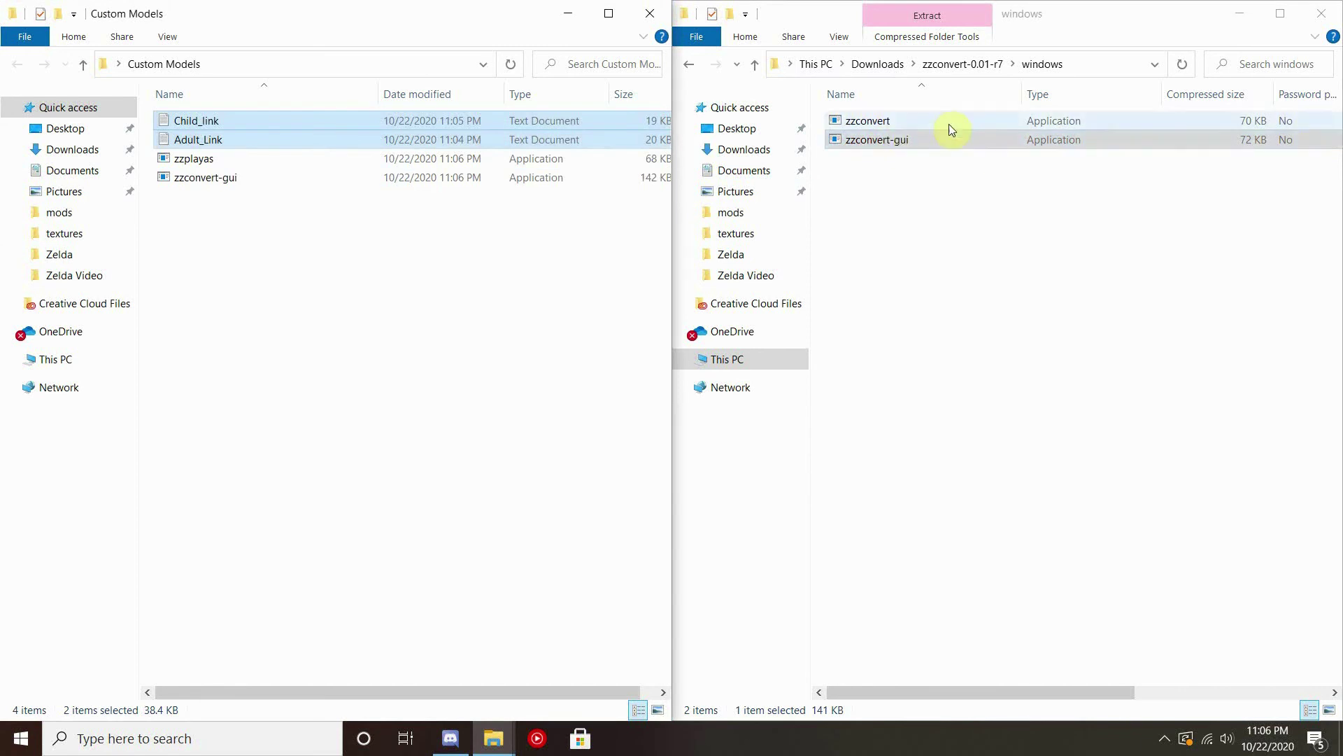
left_click(945, 64)
left_click(880, 64)
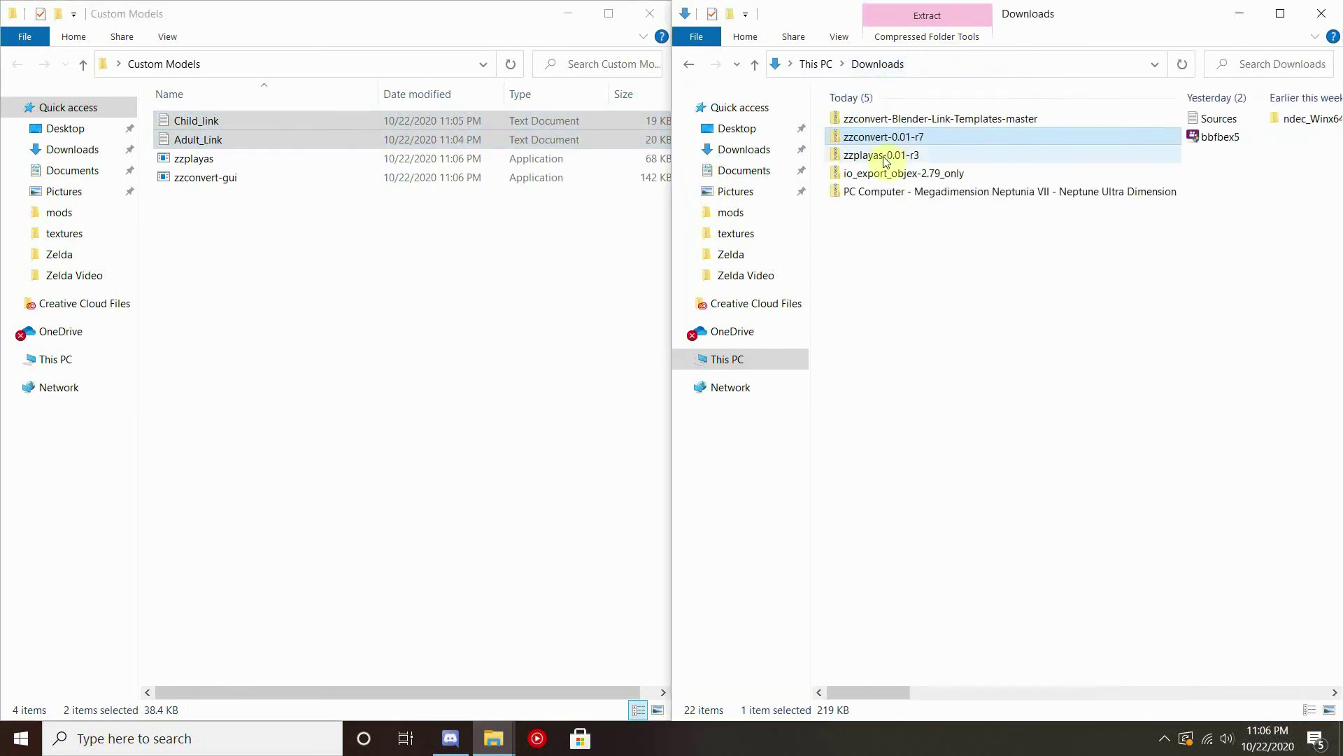
Step: Copy the zzconvert-Blender-Link-Templates-master folder out of its zip into Custom Models
right_click(948, 117)
double_click(910, 121)
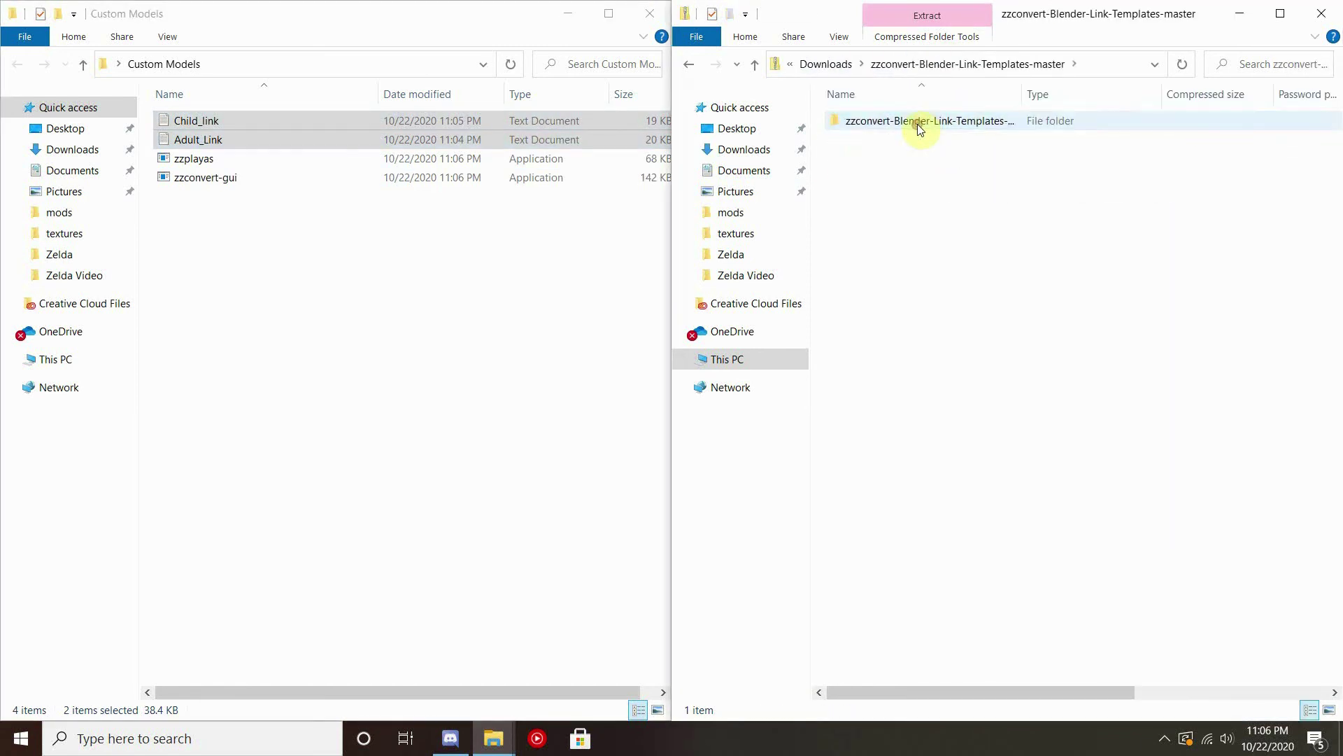
left_click_drag(950, 124, 507, 217)
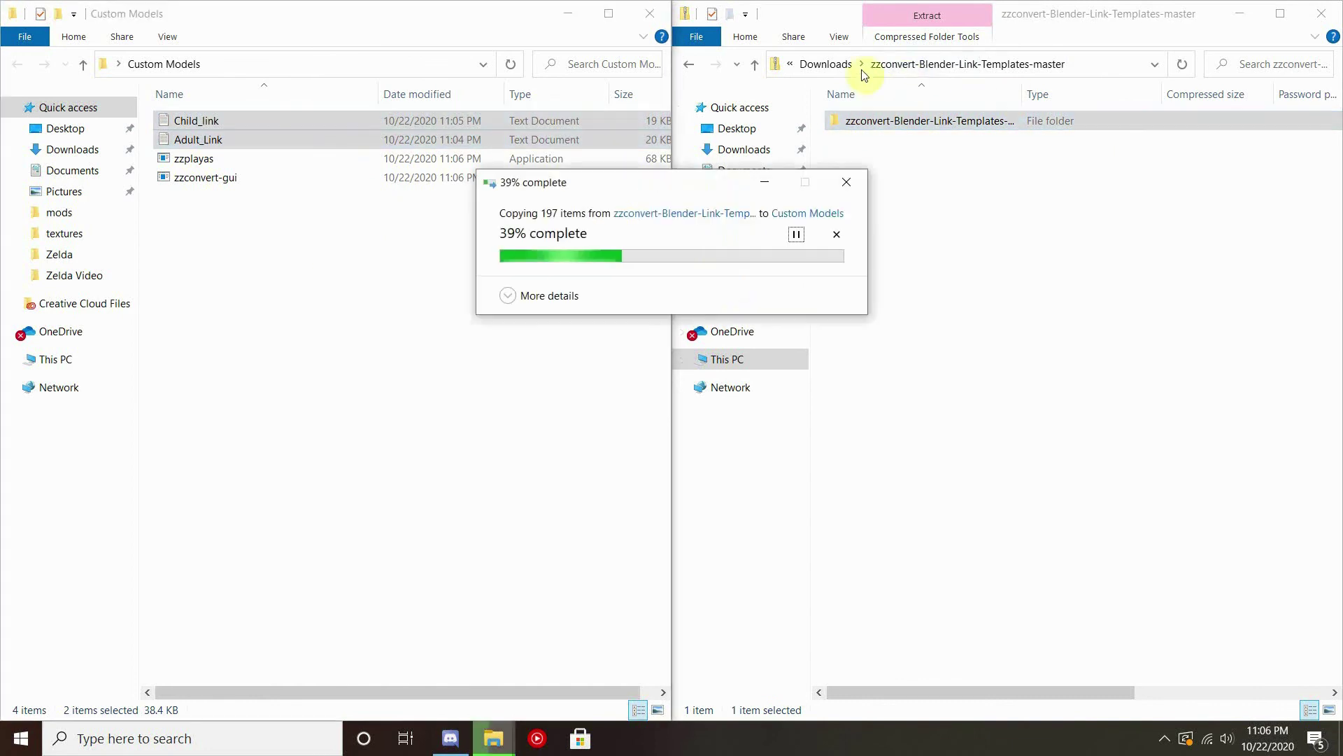
left_click(832, 65)
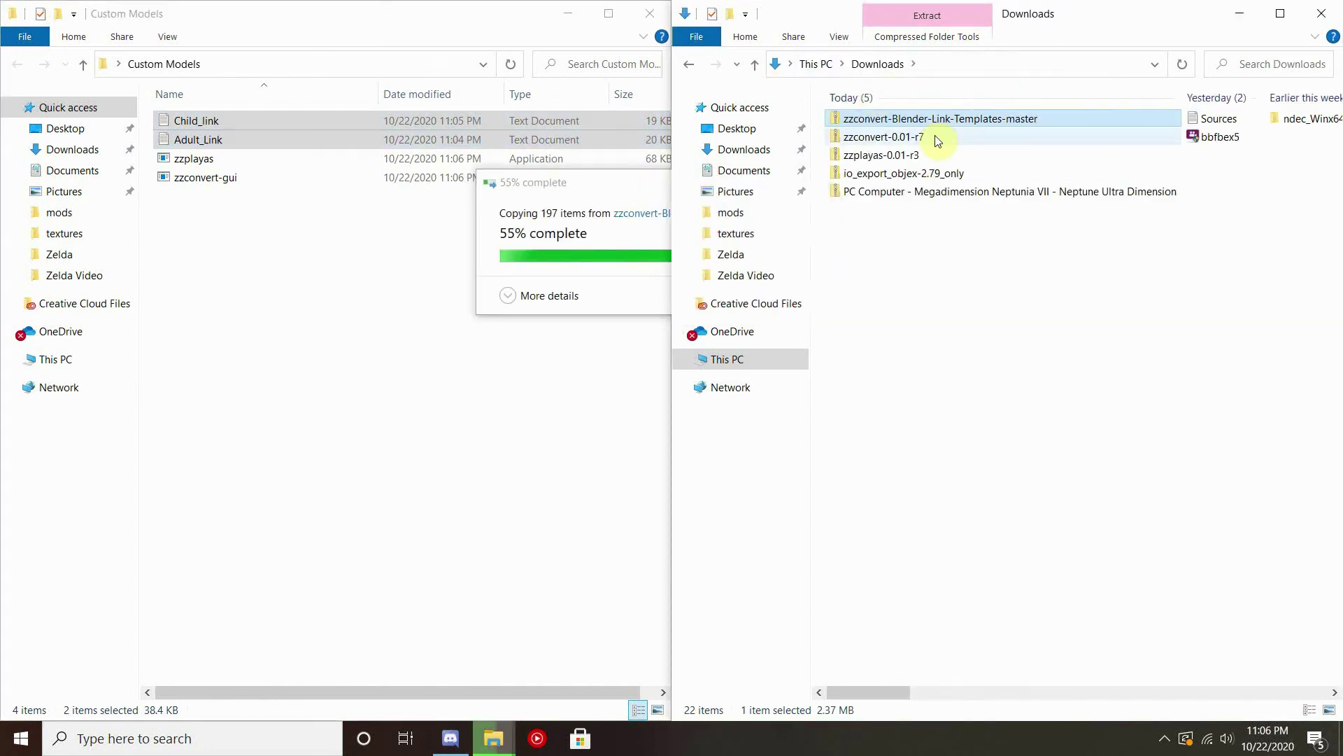
Step: Browse the downloaded Neptune model zip down to its Megadimension Neptunia VII folder
double_click(929, 177)
left_click(877, 64)
double_click(892, 196)
double_click(893, 125)
Step: Create a folder named Neptune(Older) inside Custom Models
right_click(381, 297)
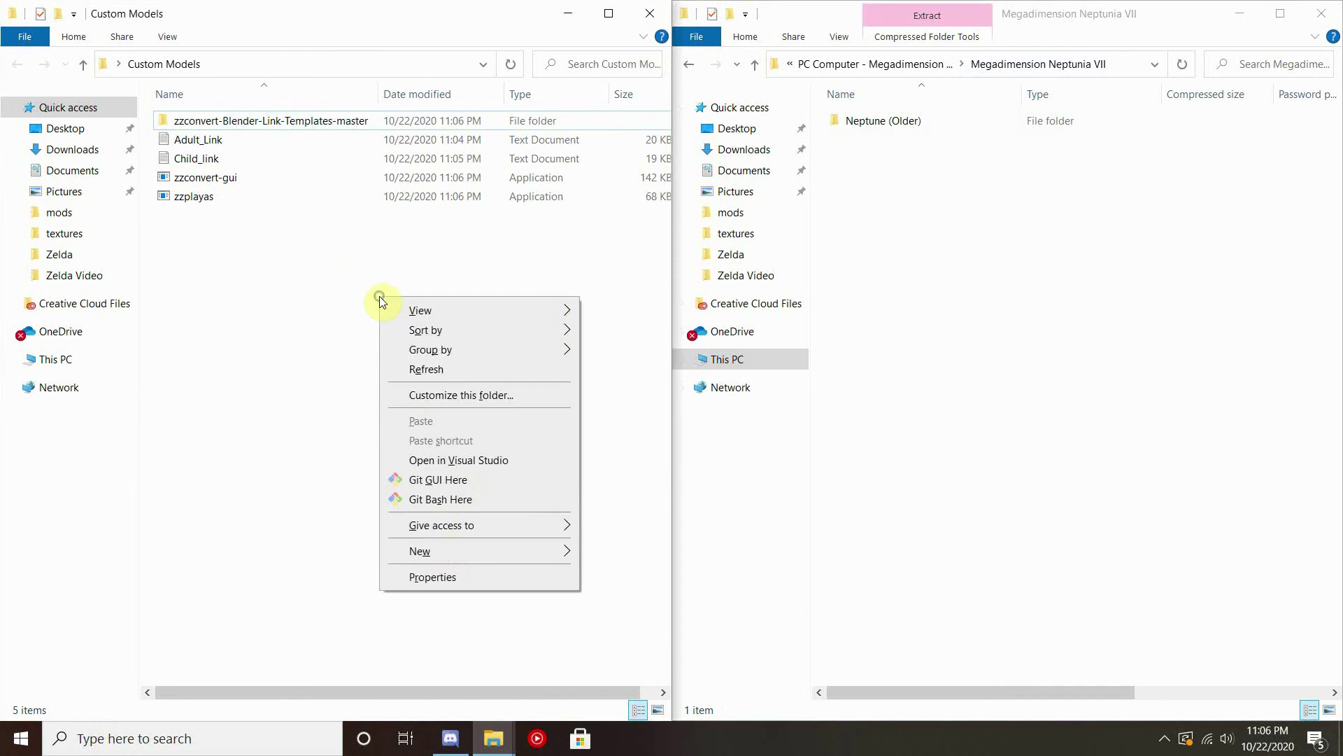
mouse_move(445, 553)
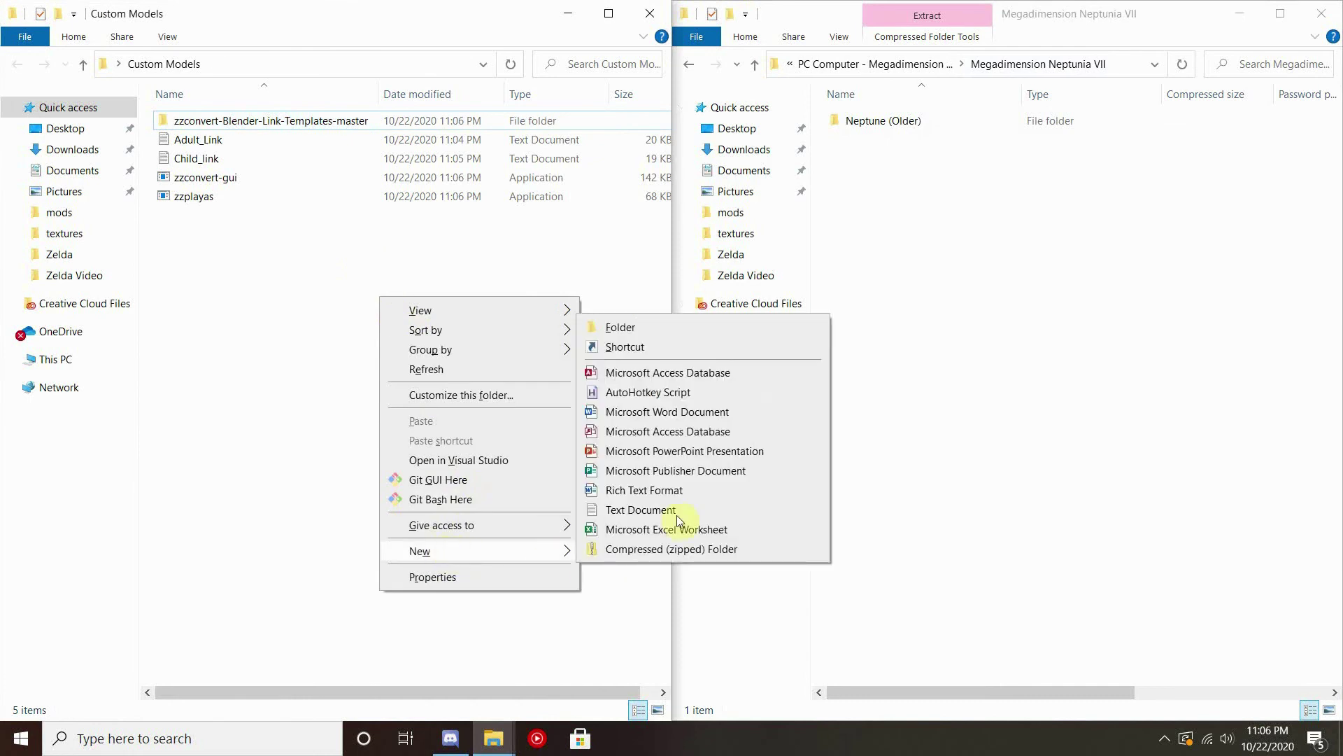
left_click(720, 326)
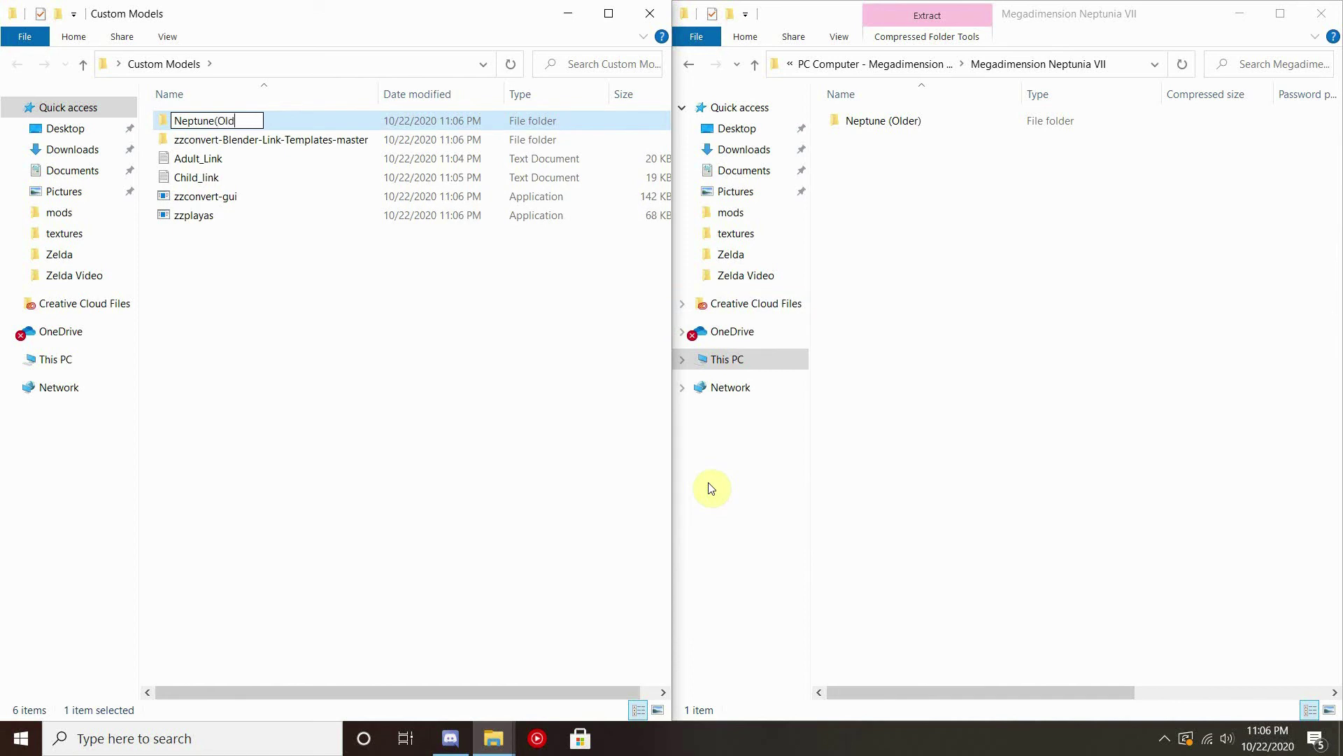
type("Neptune(Older)")
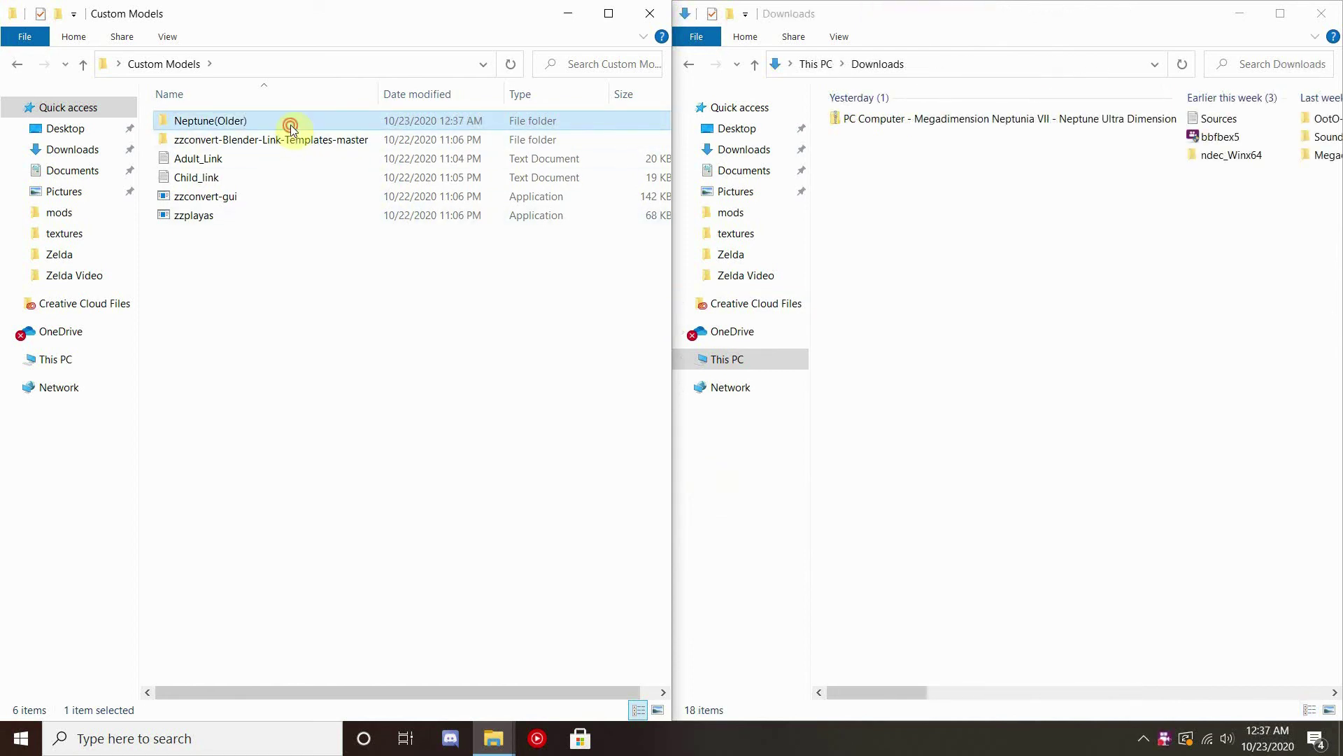
Step: Create two new folders inside Neptune(Older), naming the second one Mod
double_click(291, 127)
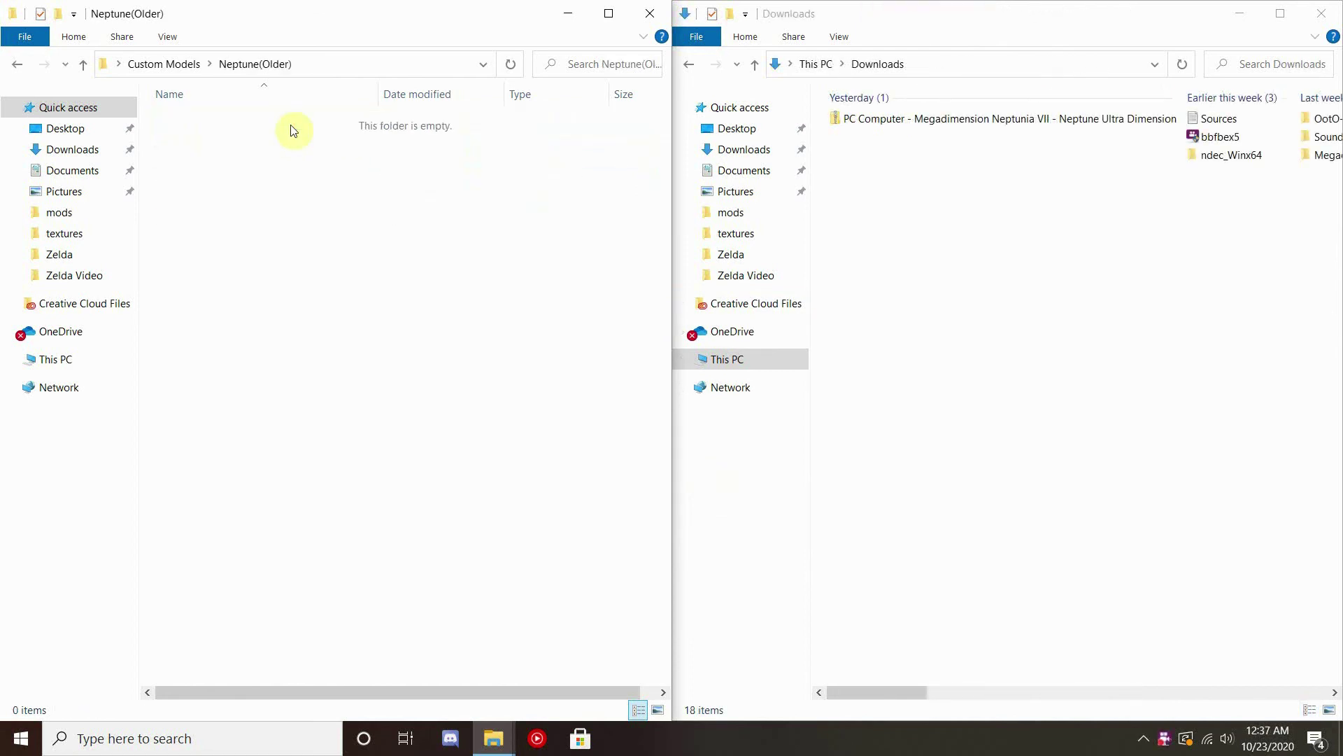
right_click(289, 168)
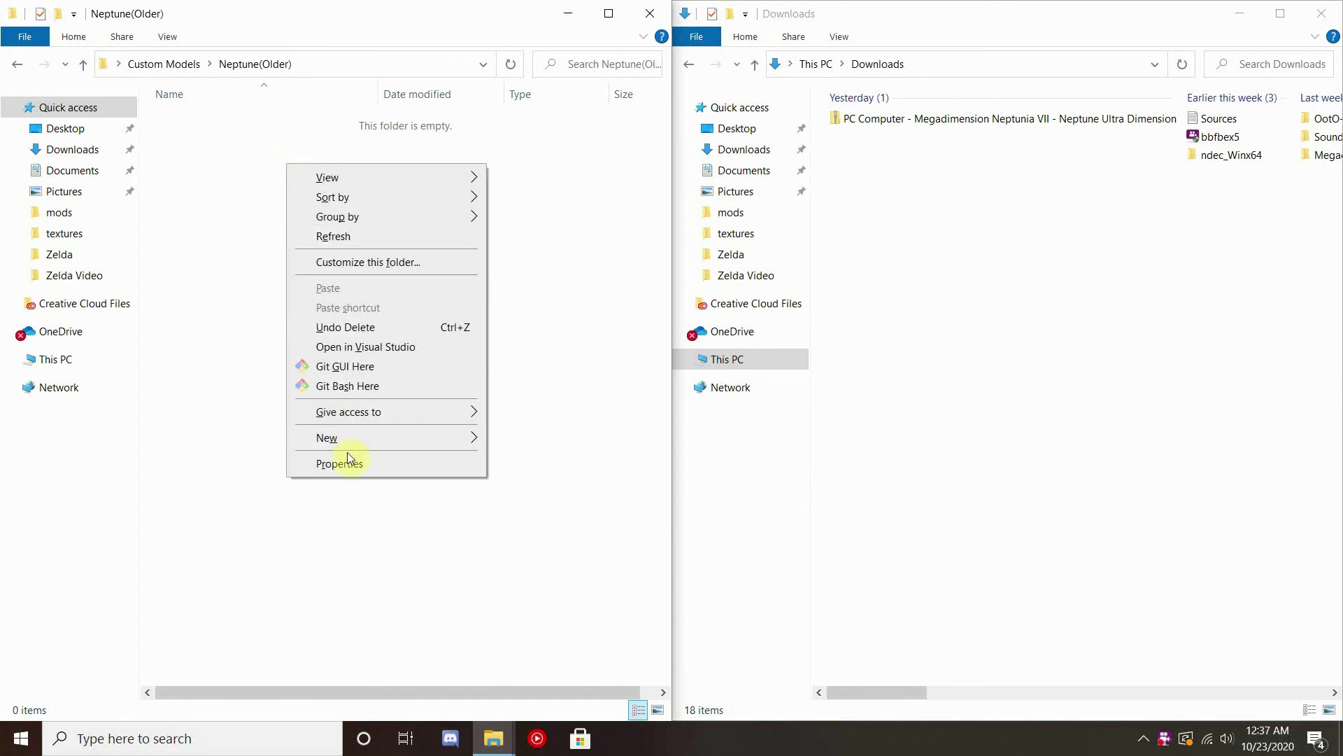
mouse_move(466, 442)
left_click(530, 439)
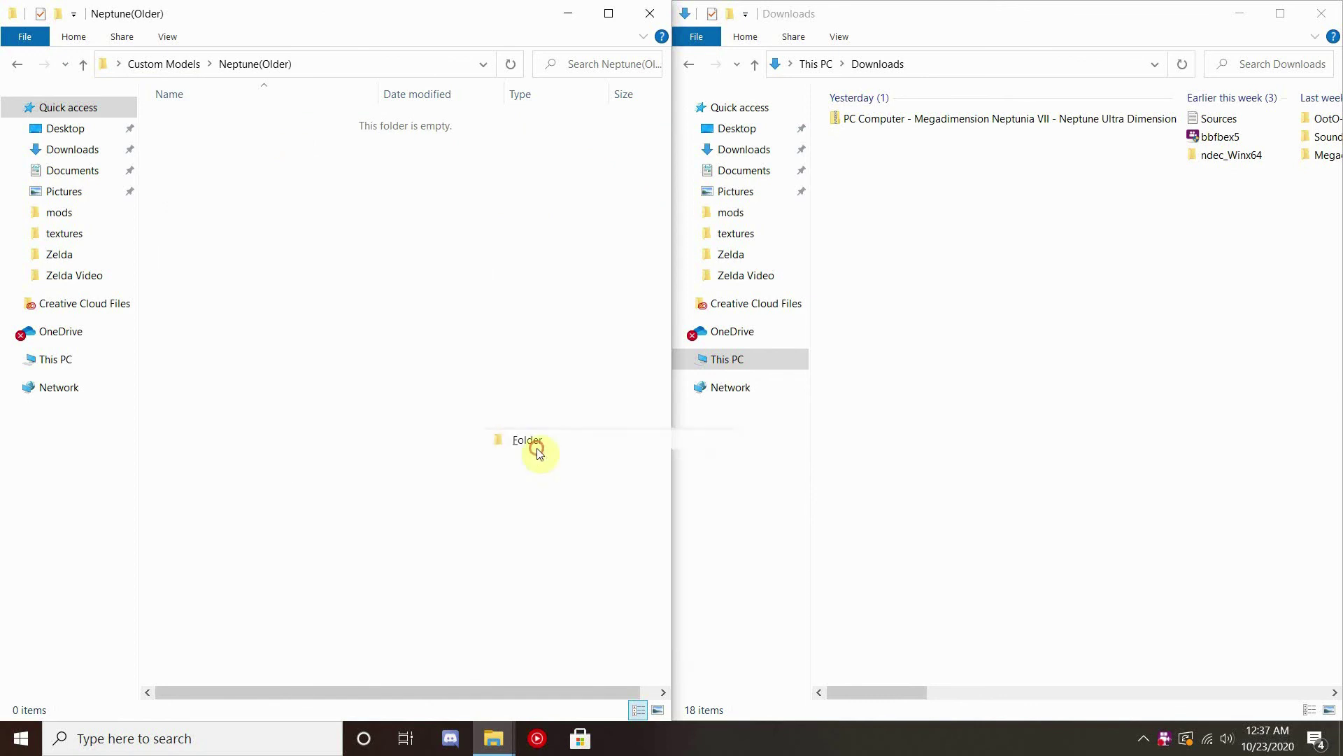
right_click(420, 359)
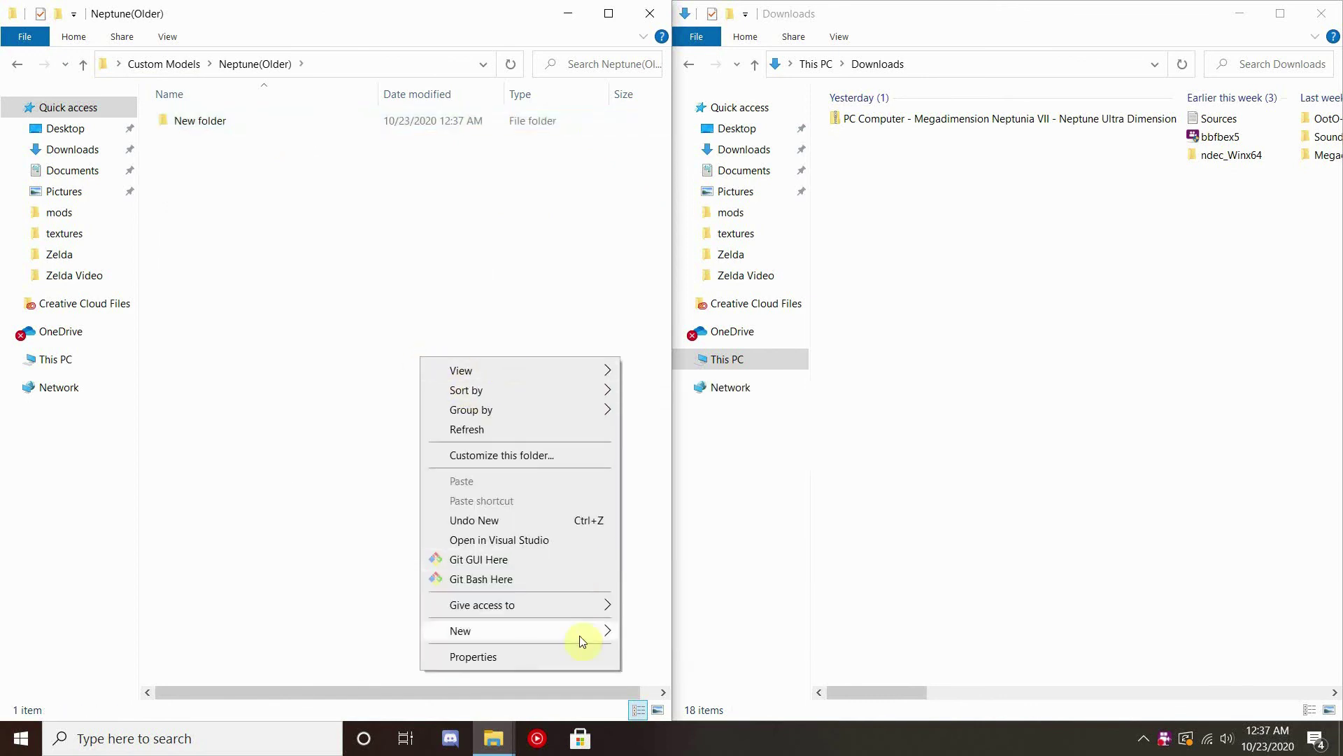
mouse_move(608, 634)
left_click(742, 411)
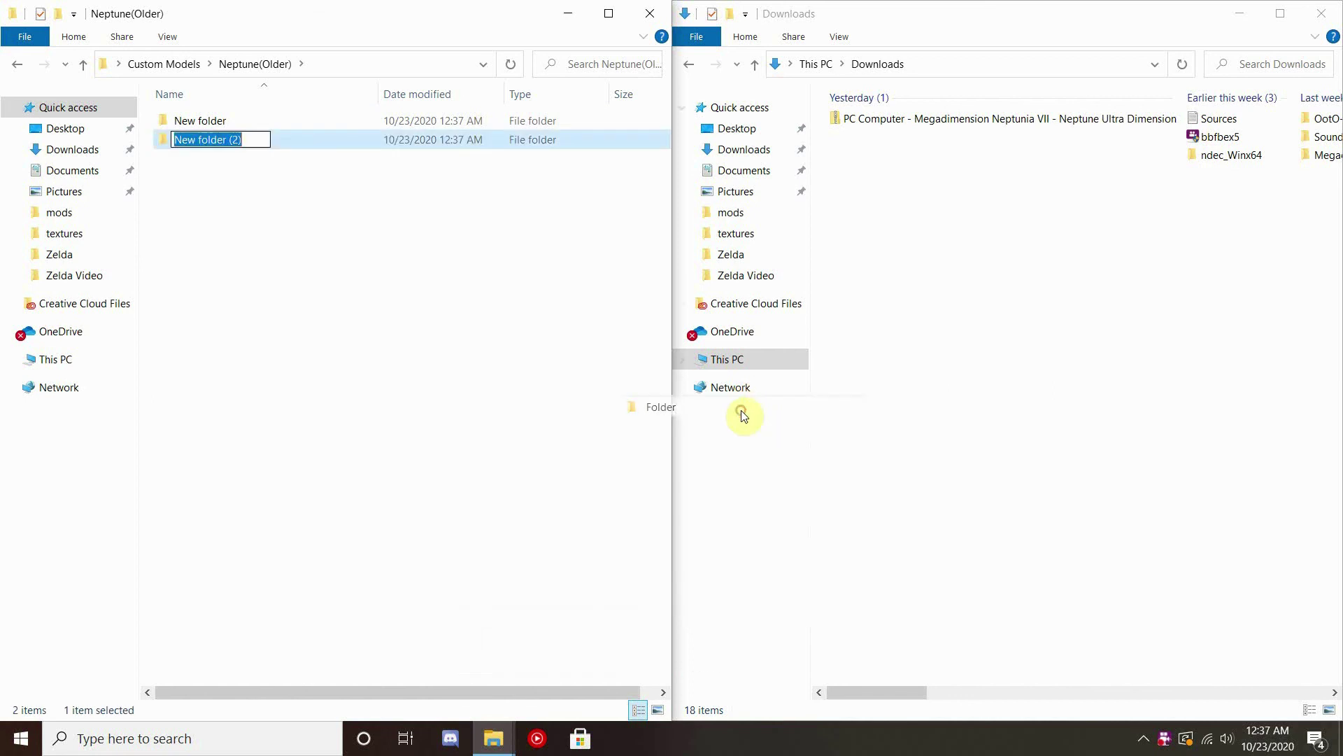
type("Mod")
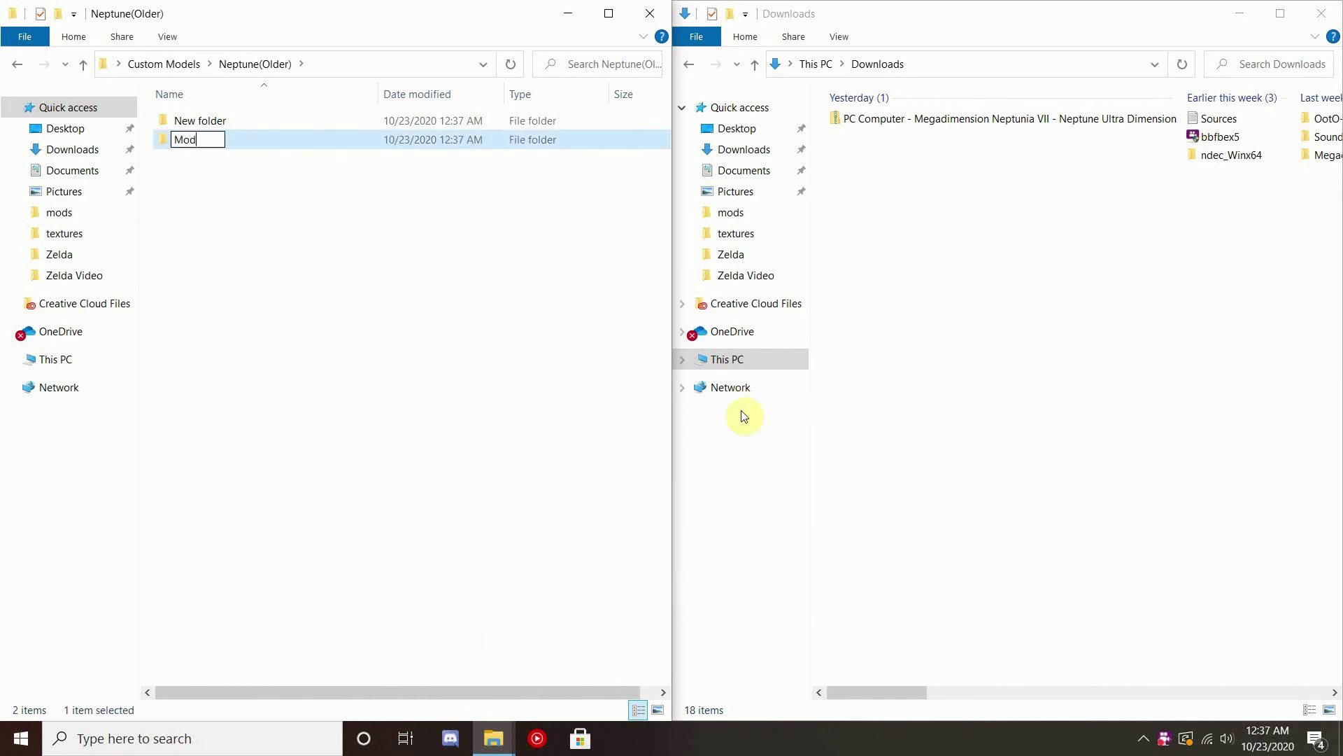
key("Return")
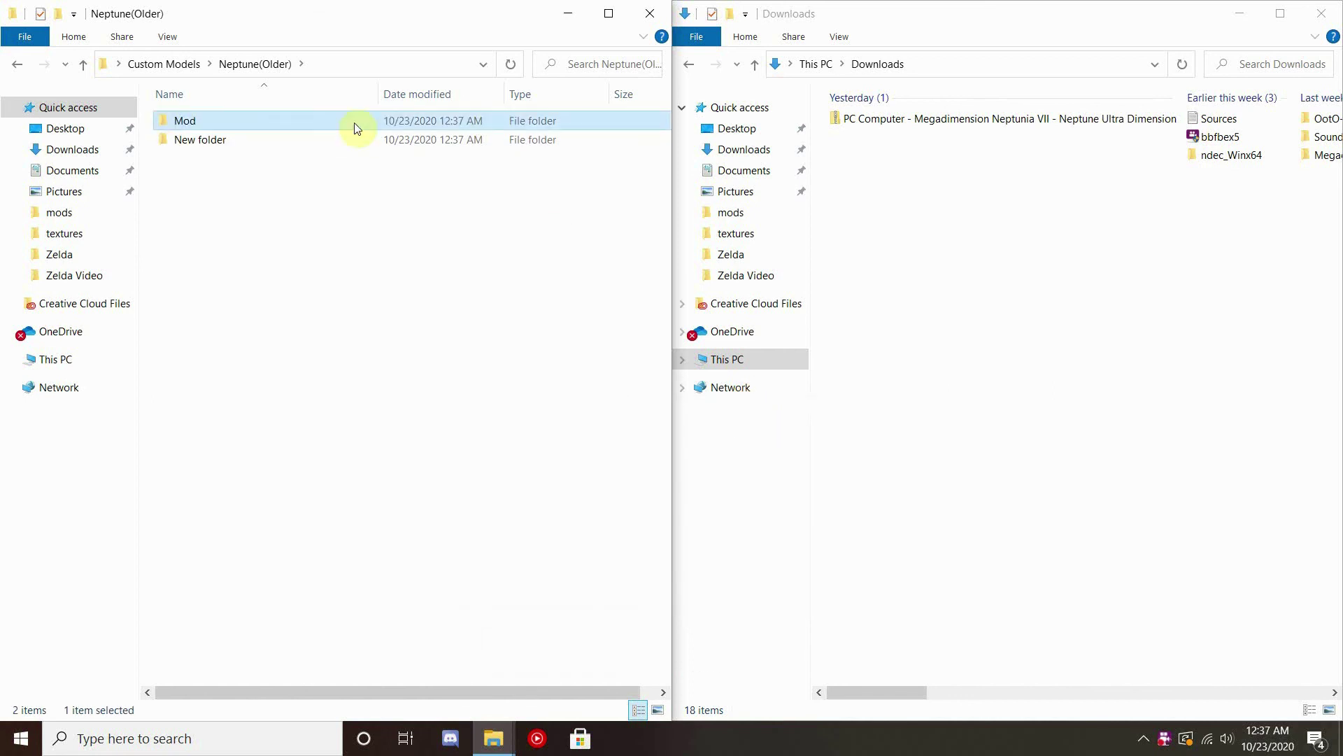
Step: Start renaming the unnamed new folder beside Mod
right_click(306, 140)
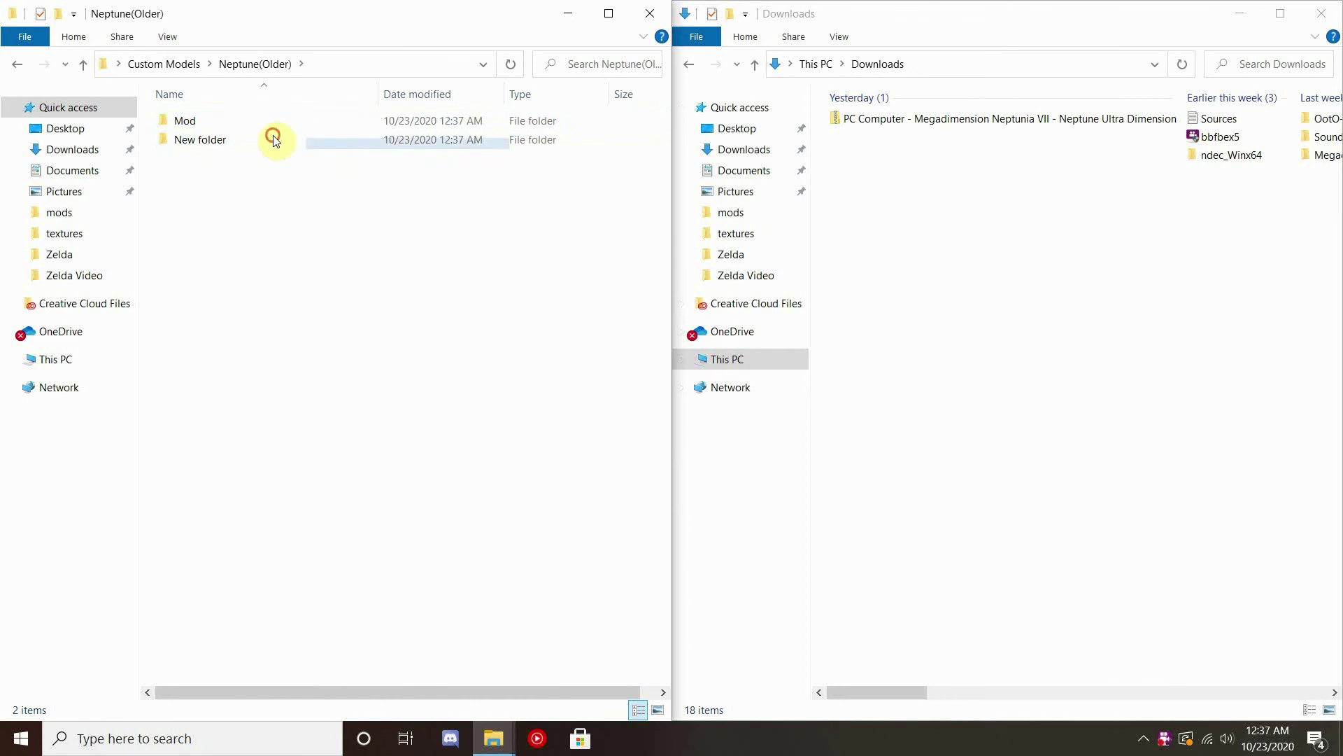
left_click(273, 138)
right_click(273, 138)
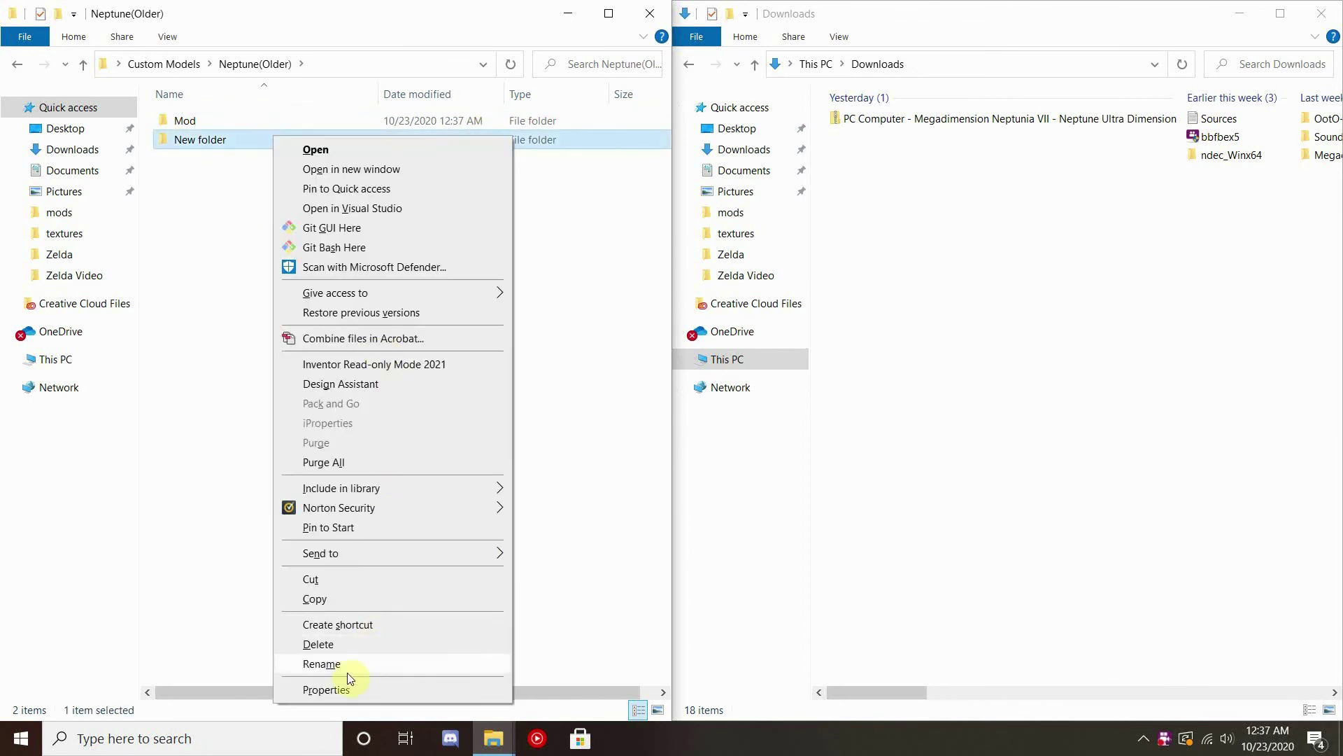